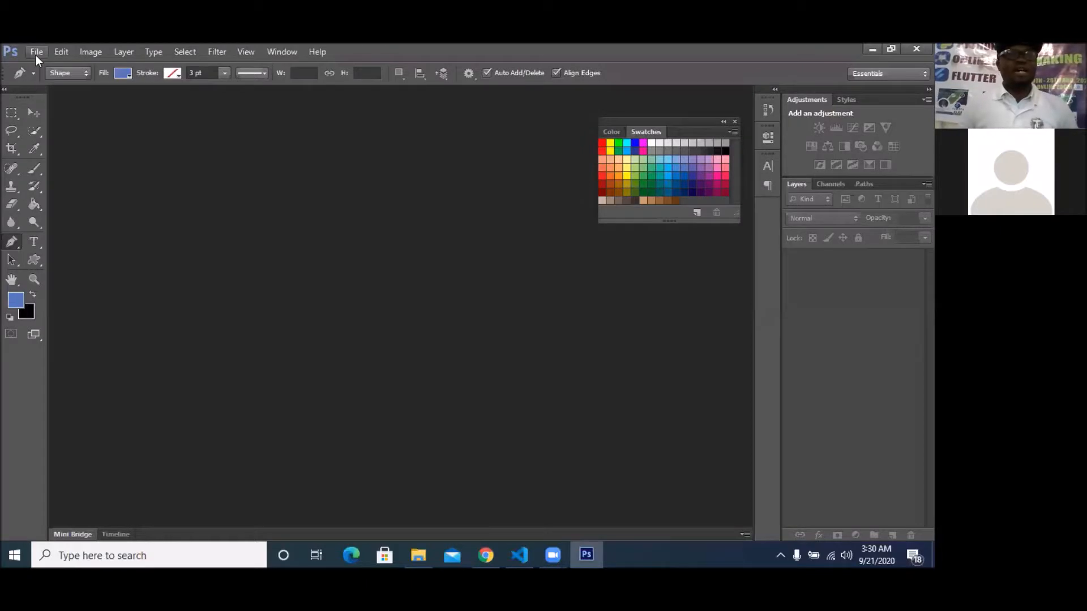
Create a new document named PenTool at 1920 by 1080 pixels, 16-bit RGB, with a white background.
{"action": "left_click", "coordinate": [36, 54]}
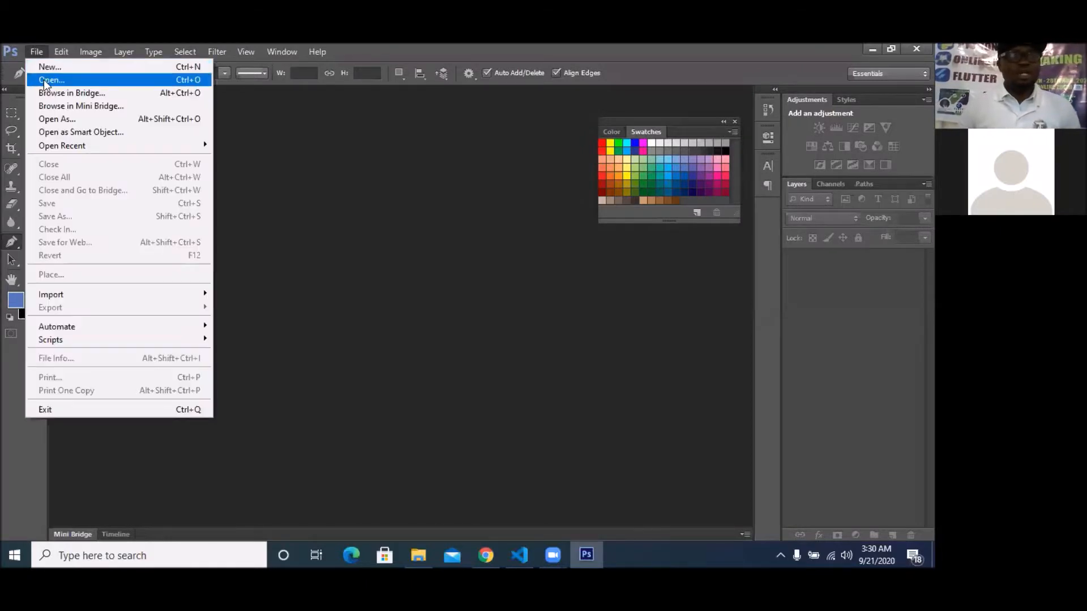
{"action": "left_click", "coordinate": [46, 71]}
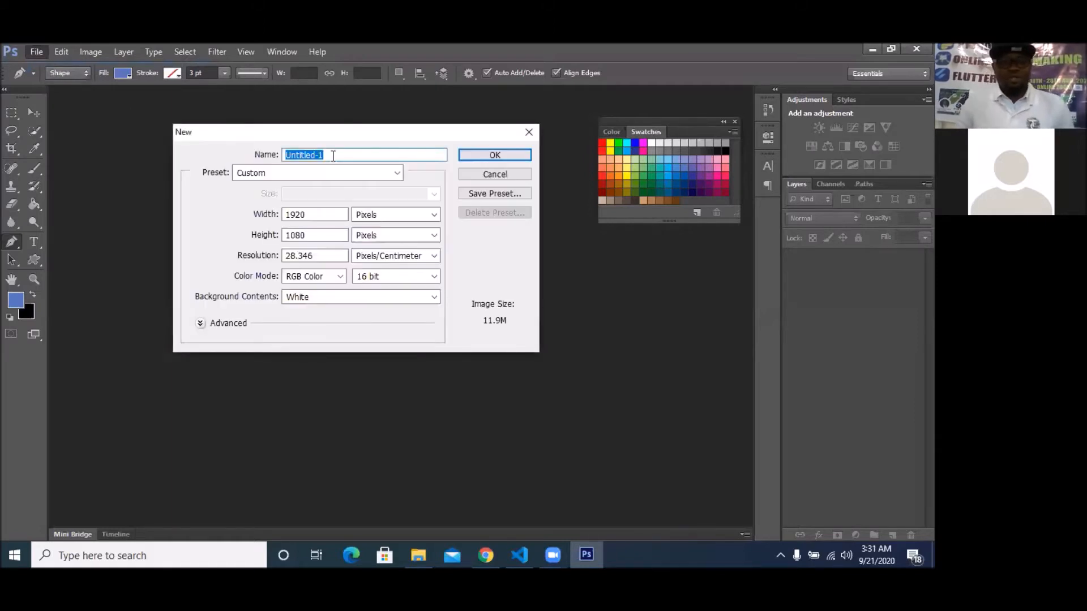
{"action": "type", "text": "PenTool"}
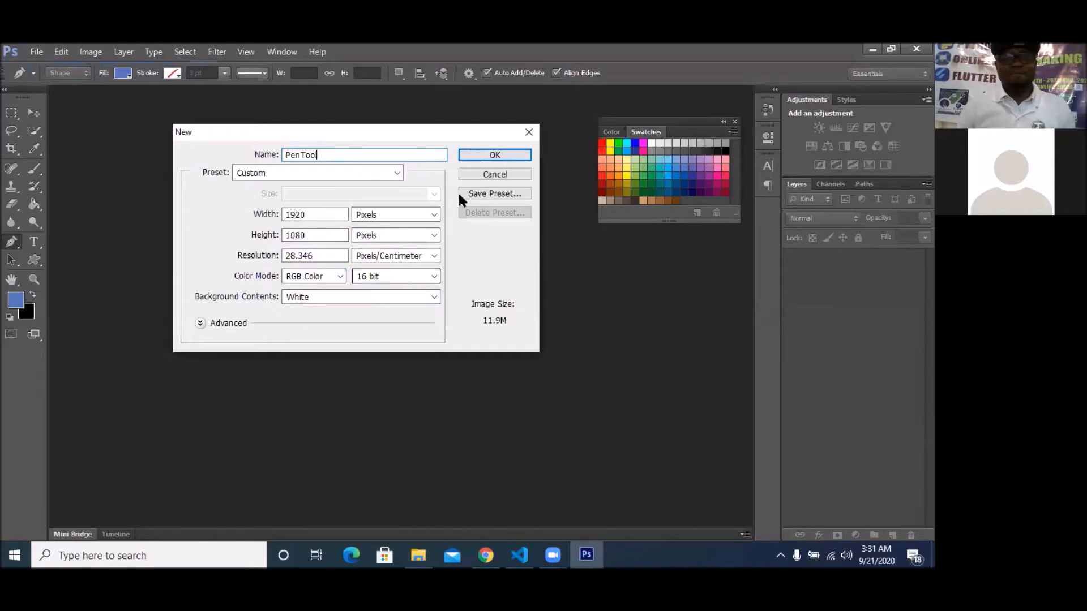
{"action": "left_click", "coordinate": [488, 156]}
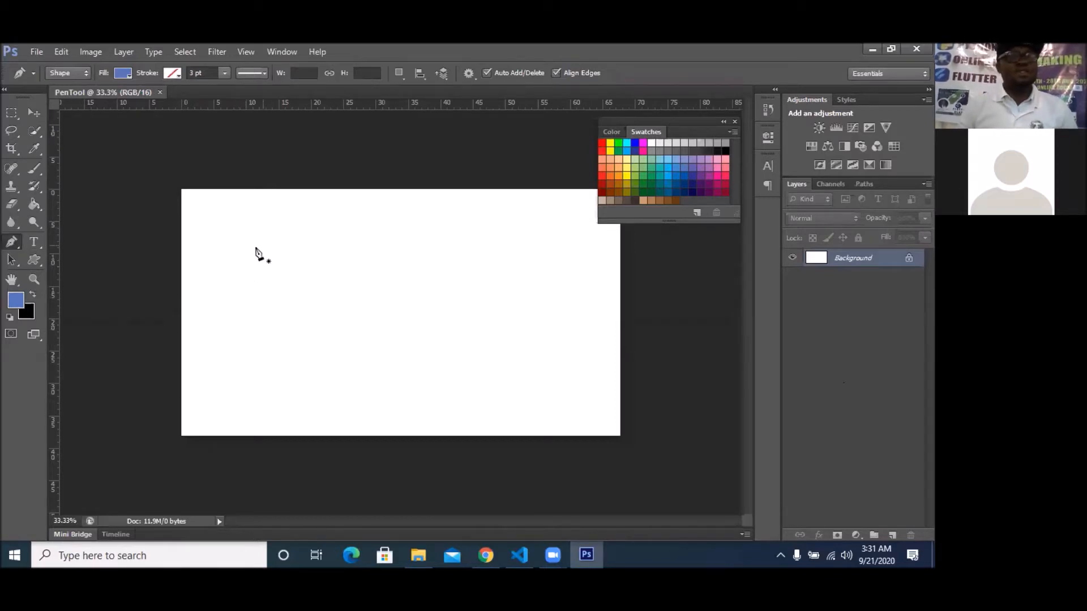
Draw a blue curved sliver about 477 by 141 px with the Pen tool in the canvas's upper-left area, and move it slightly up and right.
{"action": "left_click", "coordinate": [363, 247]}
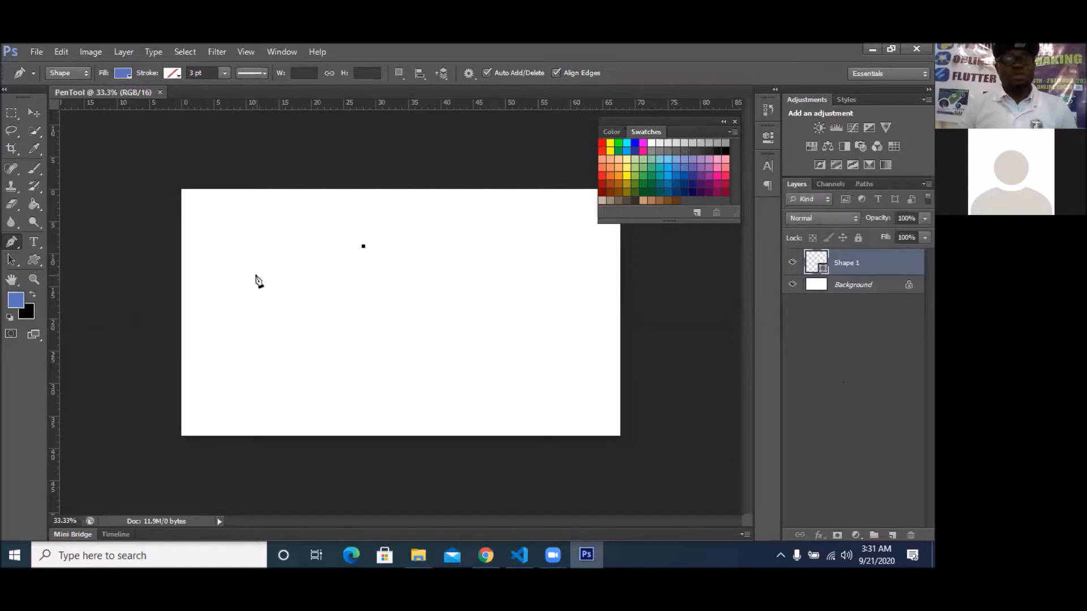
{"action": "left_click_drag", "start_coordinate": [254, 272], "coordinate": [210, 326]}
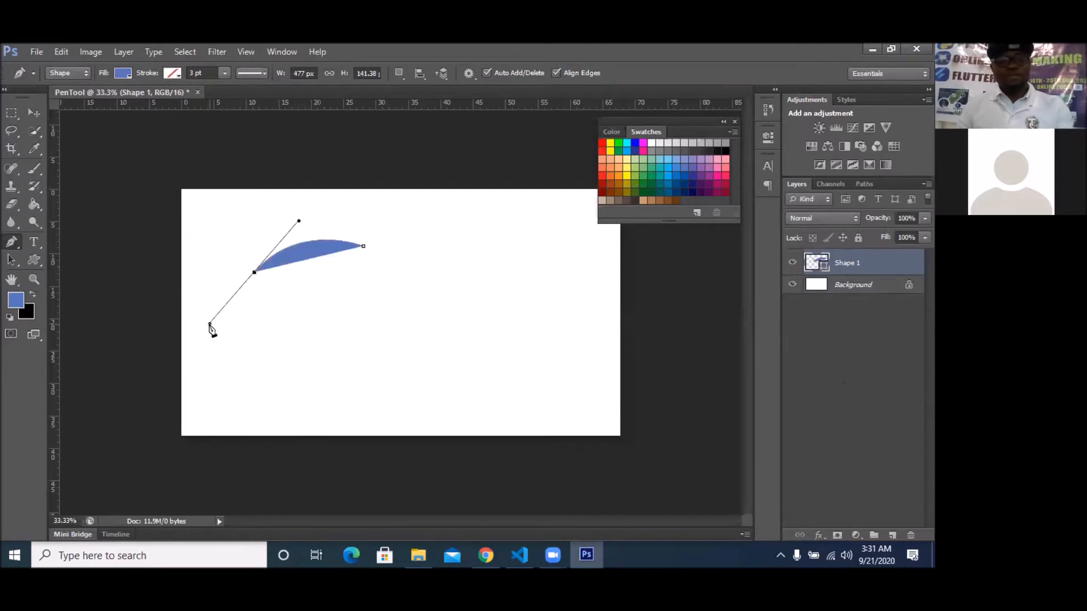
{"action": "key", "text": "v"}
{"action": "left_click_drag", "start_coordinate": [249, 327], "coordinate": [224, 312]}
{"action": "key", "text": "p"}
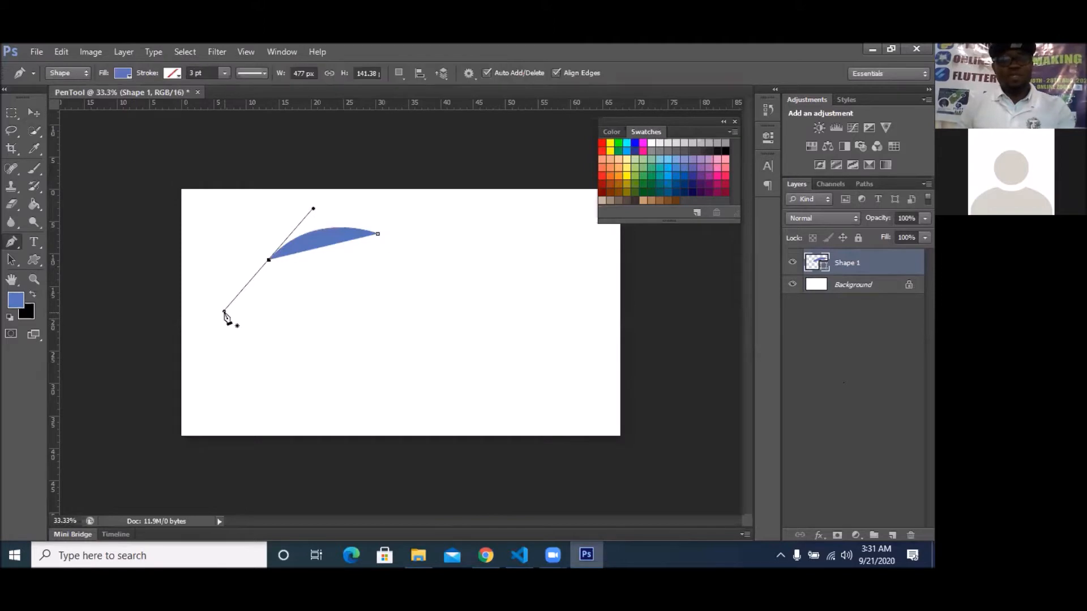
Swing the lower direction handle of the curve's left anchor horizontally to the right, discarding the stray anchor placed below the shape.
{"action": "left_click_drag", "start_coordinate": [225, 312], "coordinate": [334, 264]}
{"action": "key", "text": "Return"}
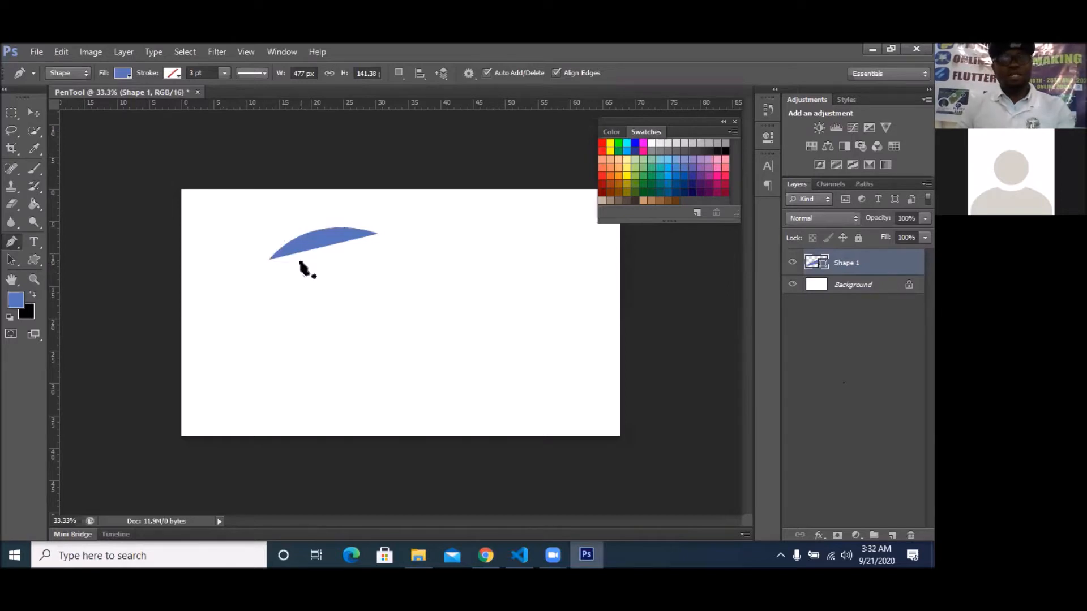
{"action": "left_click", "coordinate": [300, 264]}
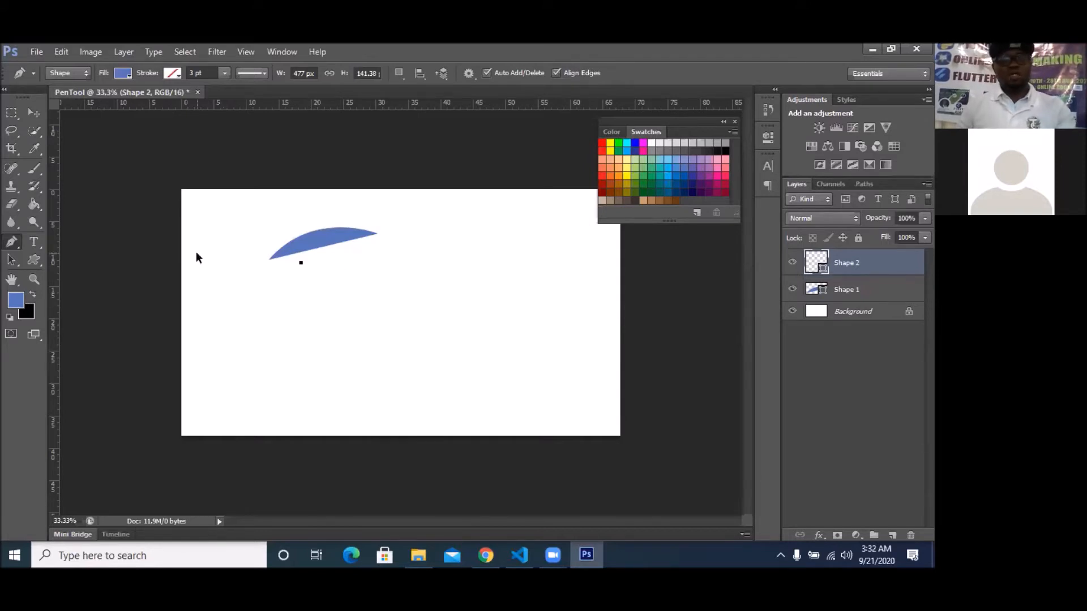
{"action": "key", "text": "ctrl+z"}
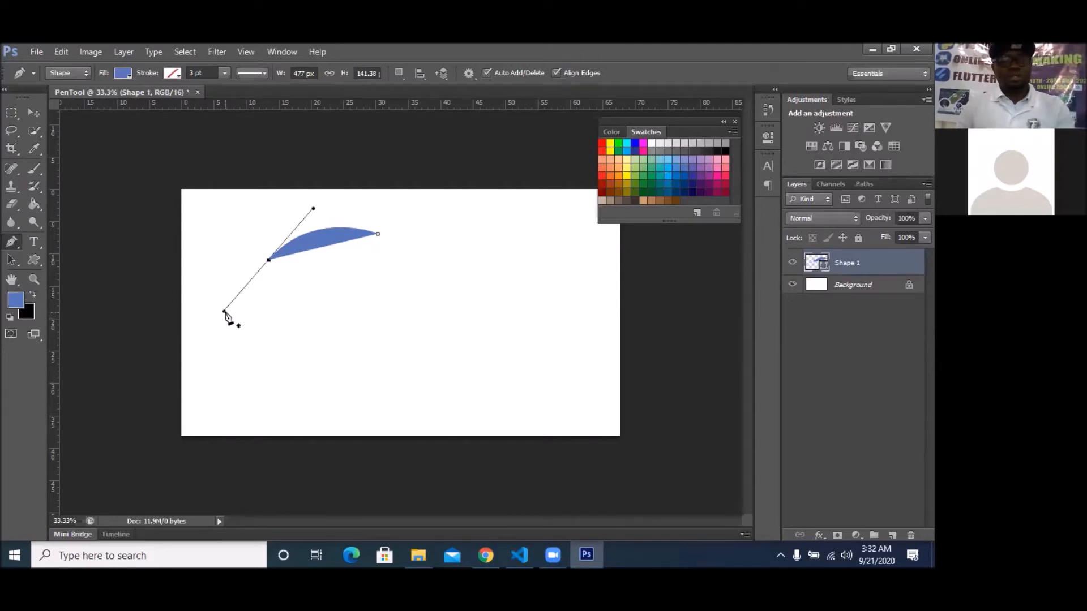
{"action": "left_click_drag", "start_coordinate": [224, 313], "coordinate": [332, 262]}
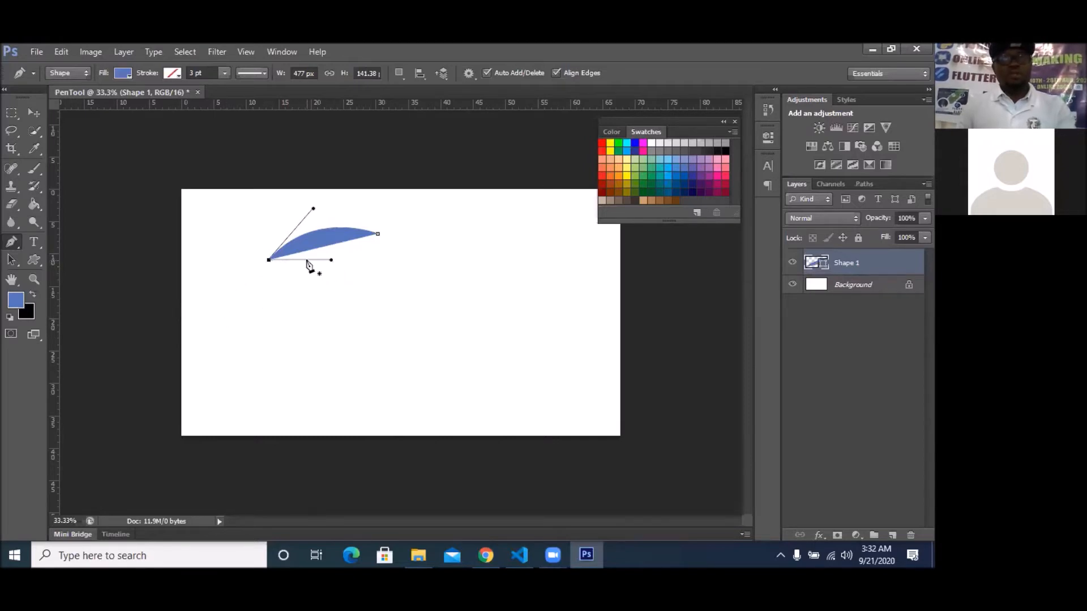
Draw a second curved shape about 327 by 207 px, running from beneath the first shape down to the right.
{"action": "key", "text": "Return"}
{"action": "left_click_drag", "start_coordinate": [326, 263], "coordinate": [337, 224]}
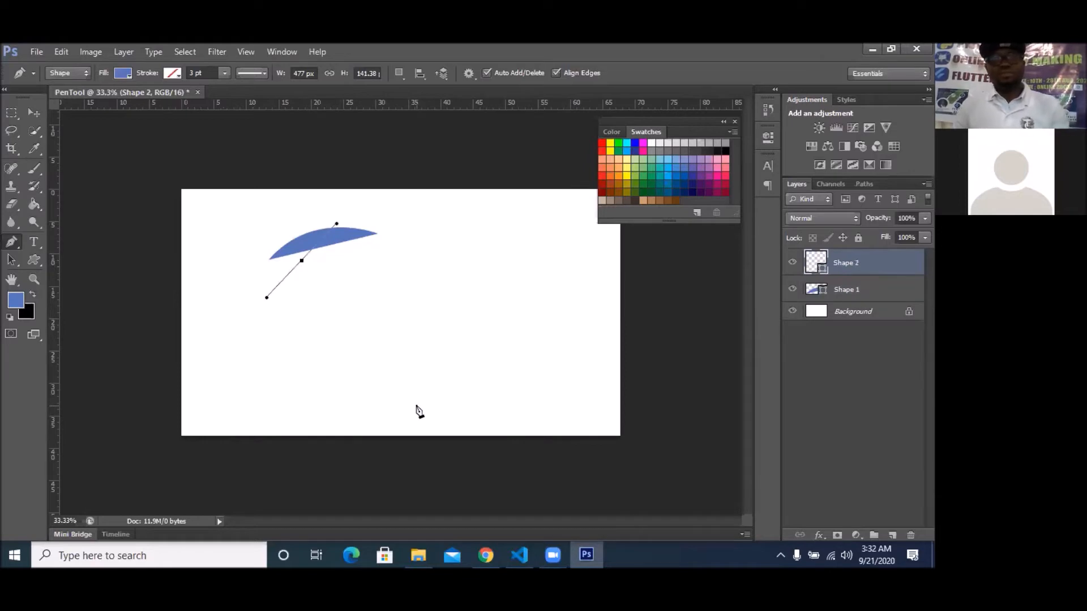
{"action": "left_click", "coordinate": [377, 297]}
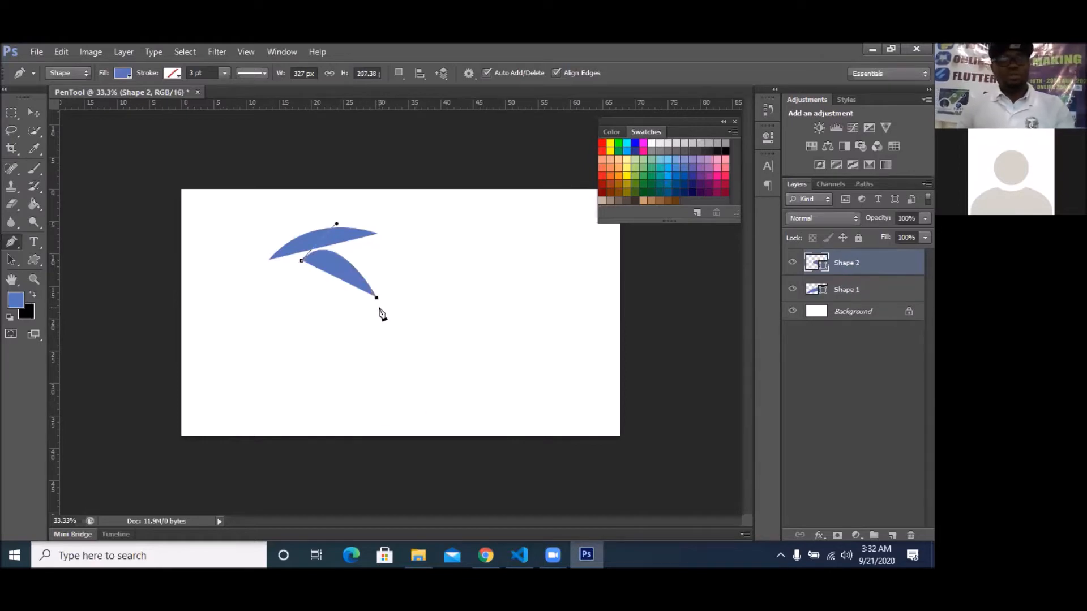
Undo all the pen shapes back to the blank white background.
{"action": "key", "text": "ctrl+alt+z"}
{"action": "key", "text": "ctrl+alt+z"}
{"action": "key", "text": "ctrl+alt+z"}
{"action": "key", "text": "ctrl+alt+z"}
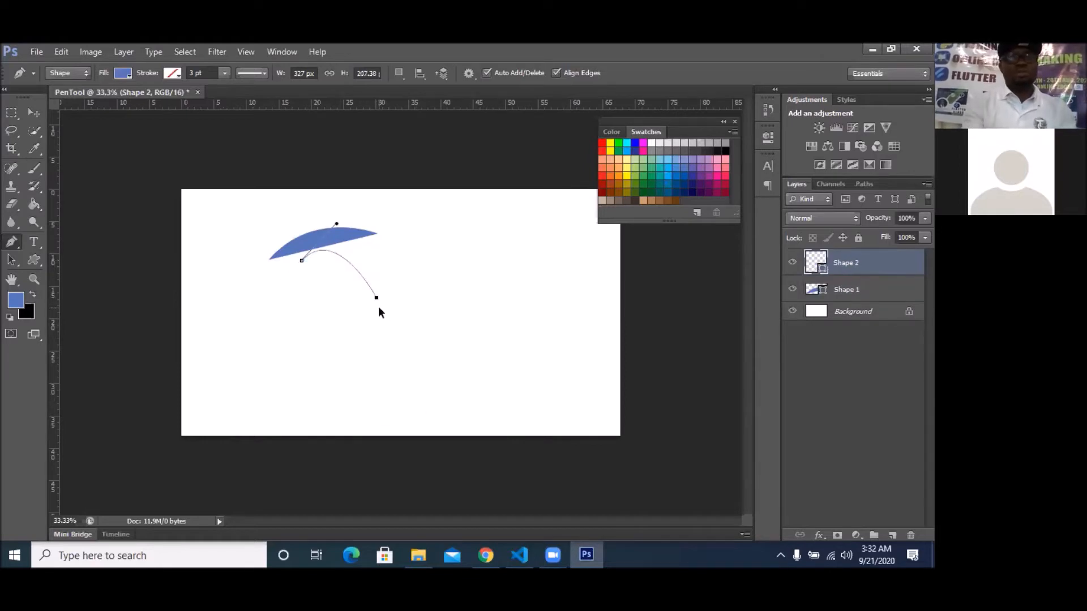
{"action": "key", "text": "ctrl+alt+z"}
{"action": "key", "text": "ctrl+alt+z"}
{"action": "key", "text": "ctrl+alt+z"}
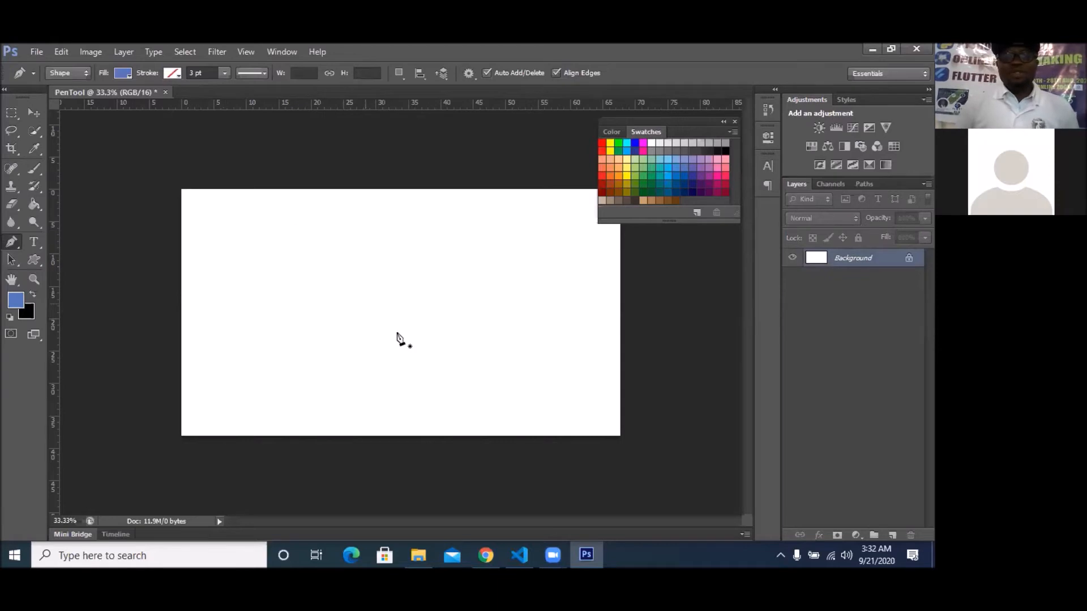
Switch to Chrome and show The Bézier Game page at bezier.method.ac.
{"action": "left_click", "coordinate": [496, 552]}
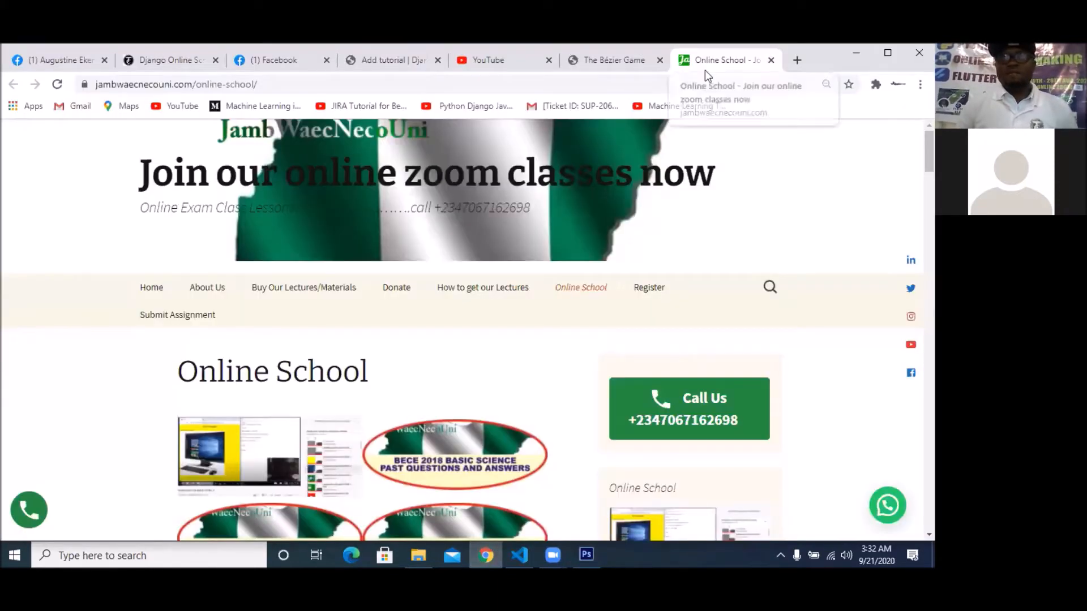
{"action": "left_click", "coordinate": [426, 85]}
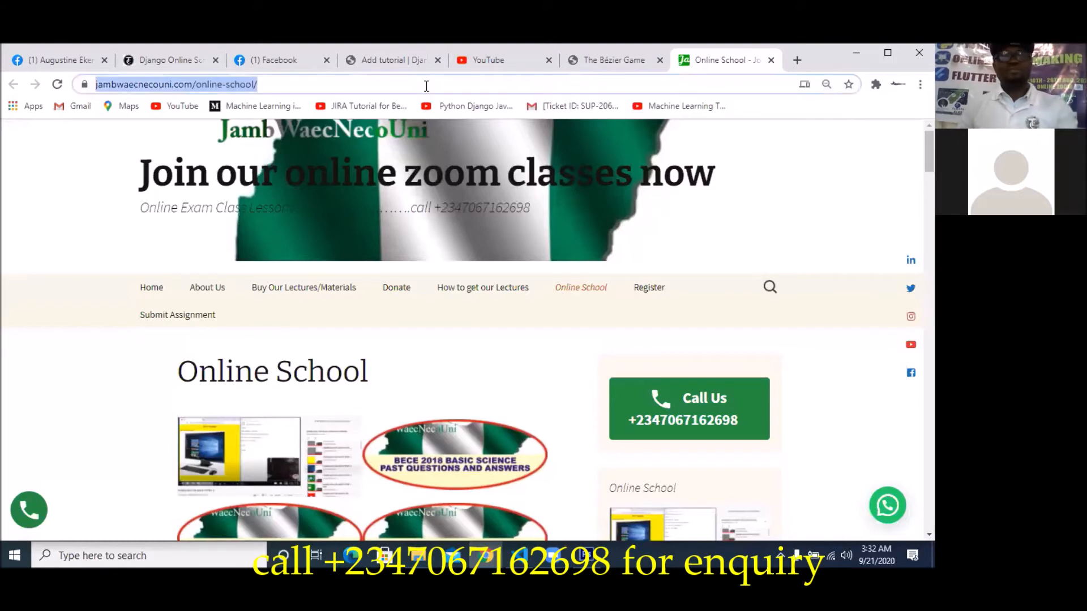
{"action": "left_click", "coordinate": [611, 60]}
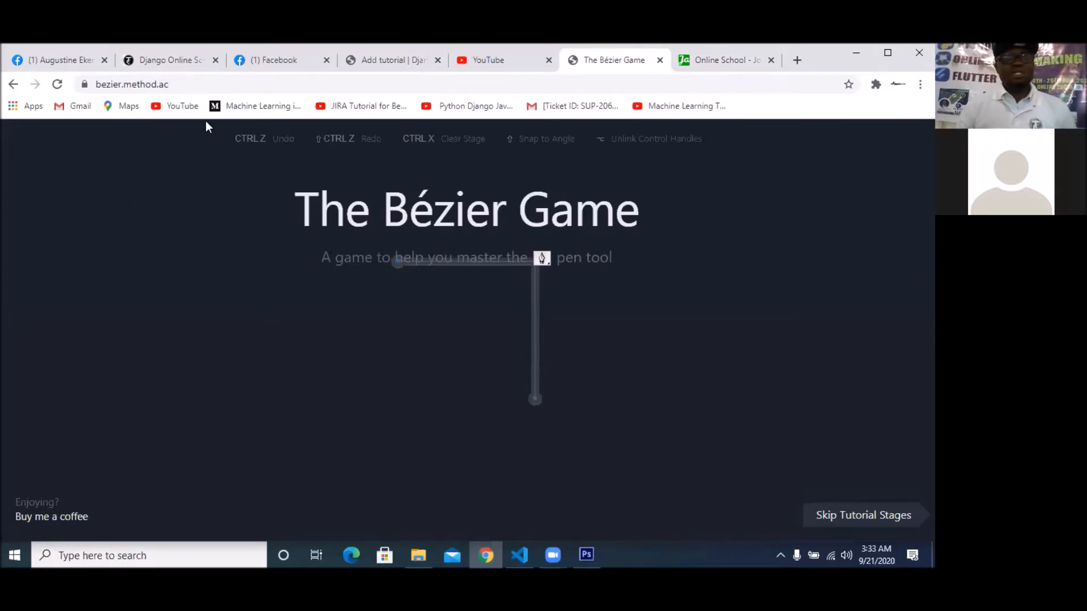
Trace the right-angle line of the first tutorial stage with three straight nodes, from its left end down to its lower end.
{"action": "left_click", "coordinate": [399, 263]}
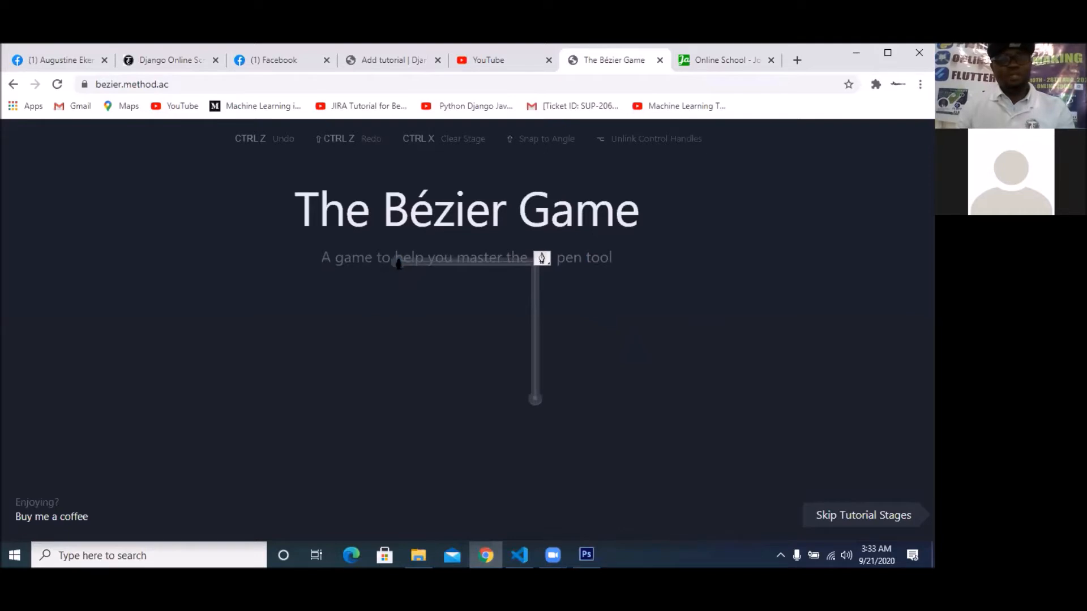
{"action": "left_click", "coordinate": [398, 262]}
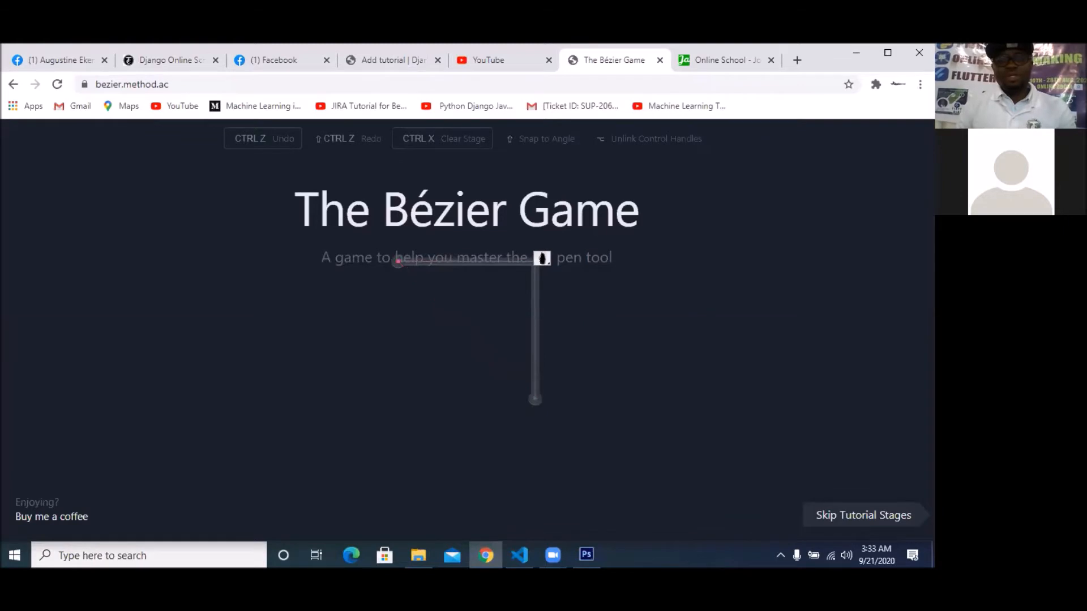
{"action": "left_click", "coordinate": [539, 261]}
{"action": "left_click", "coordinate": [536, 401]}
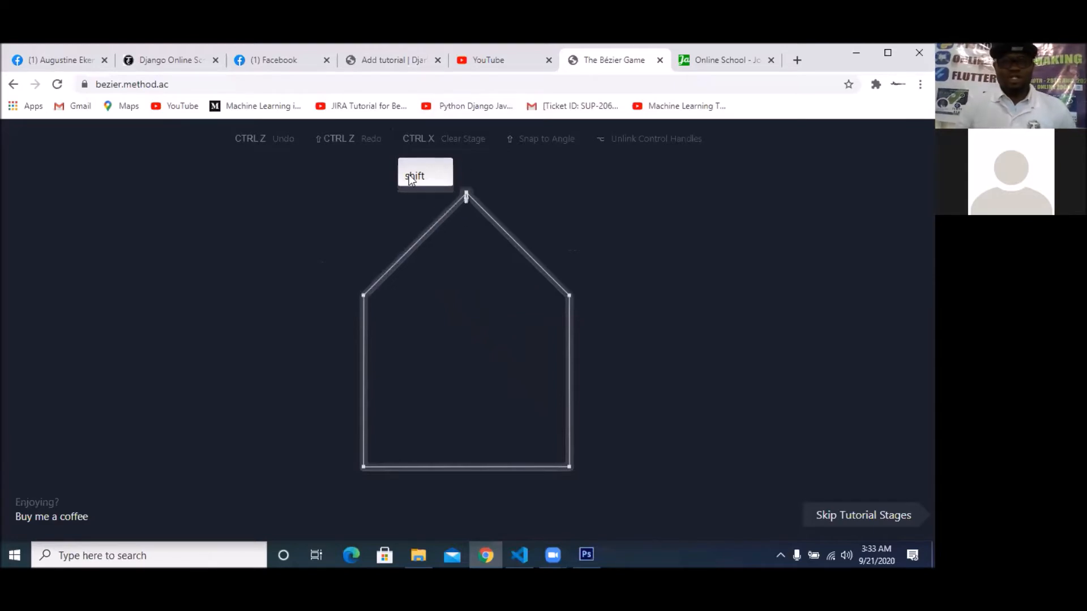
Trace the house outline clockwise from the roof peak with straight nodes at each corner, and close the path at the peak.
{"action": "left_click", "coordinate": [466, 196]}
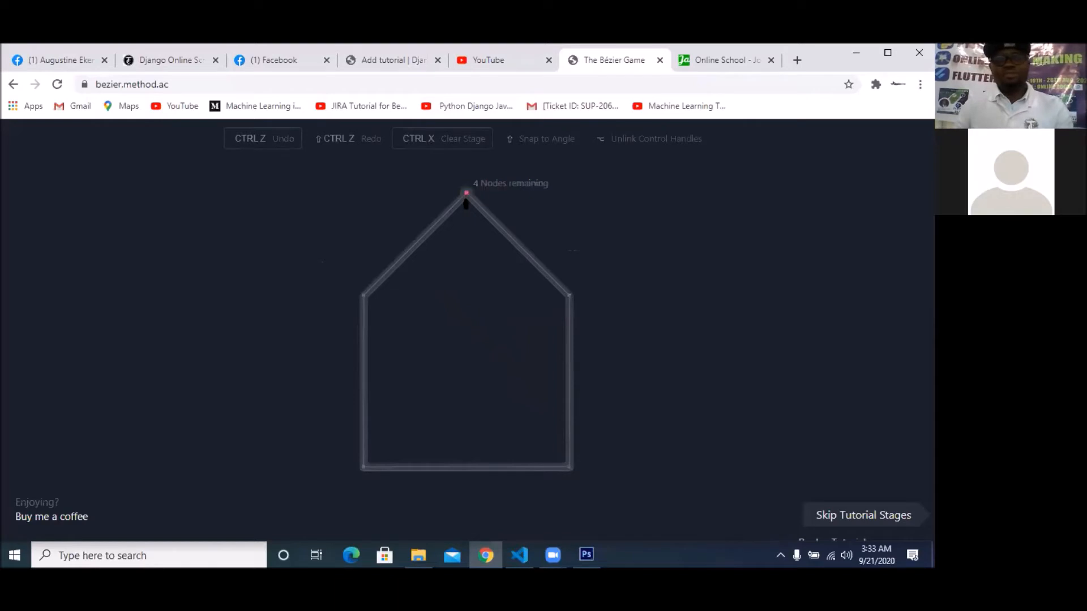
{"action": "left_click", "coordinate": [567, 298]}
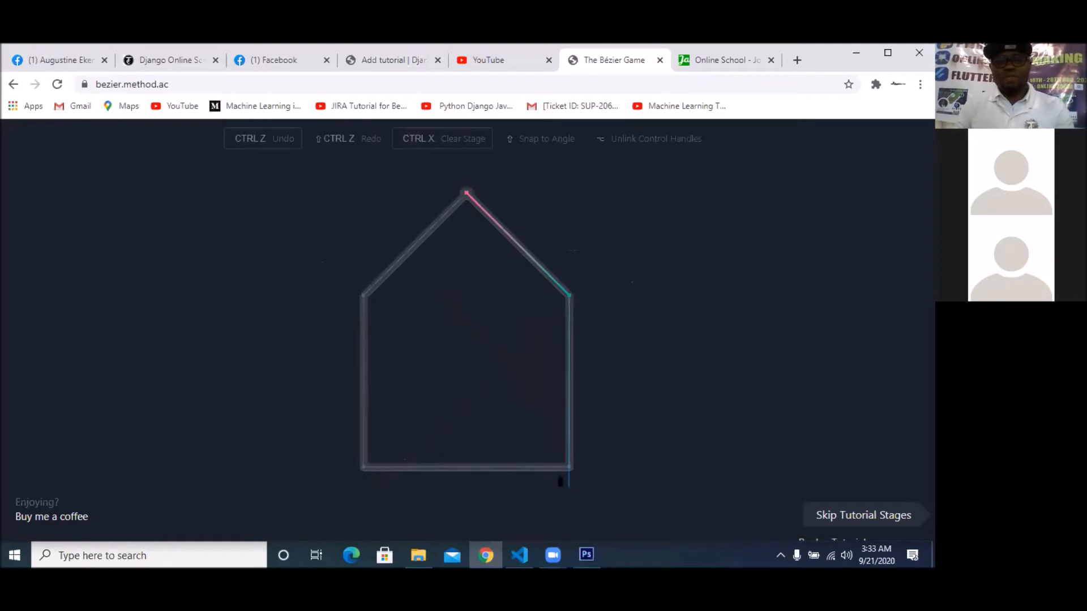
{"action": "left_click", "coordinate": [569, 470]}
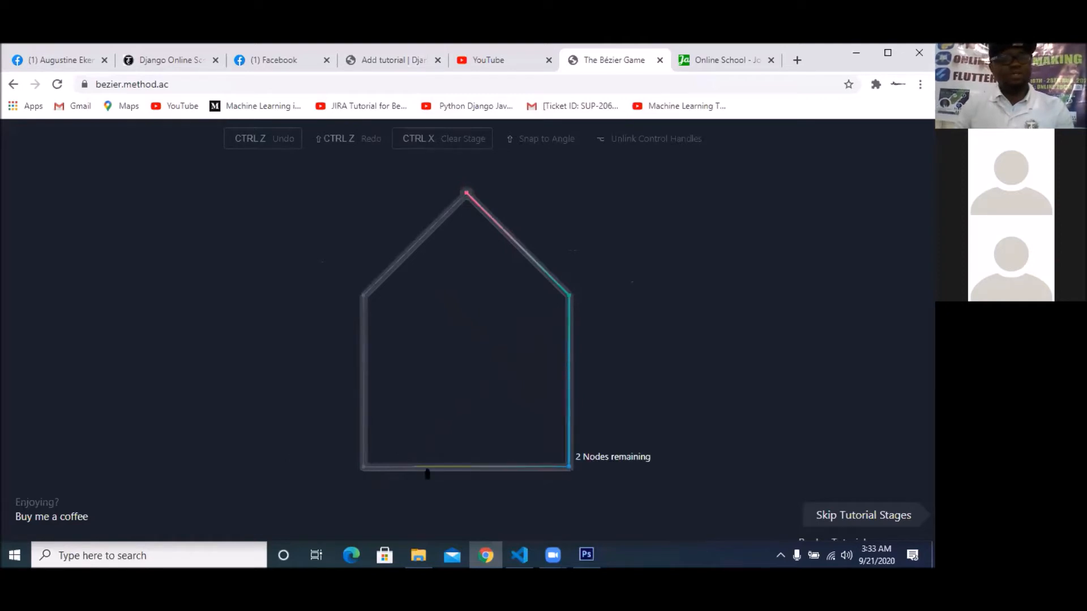
{"action": "left_click", "coordinate": [361, 470]}
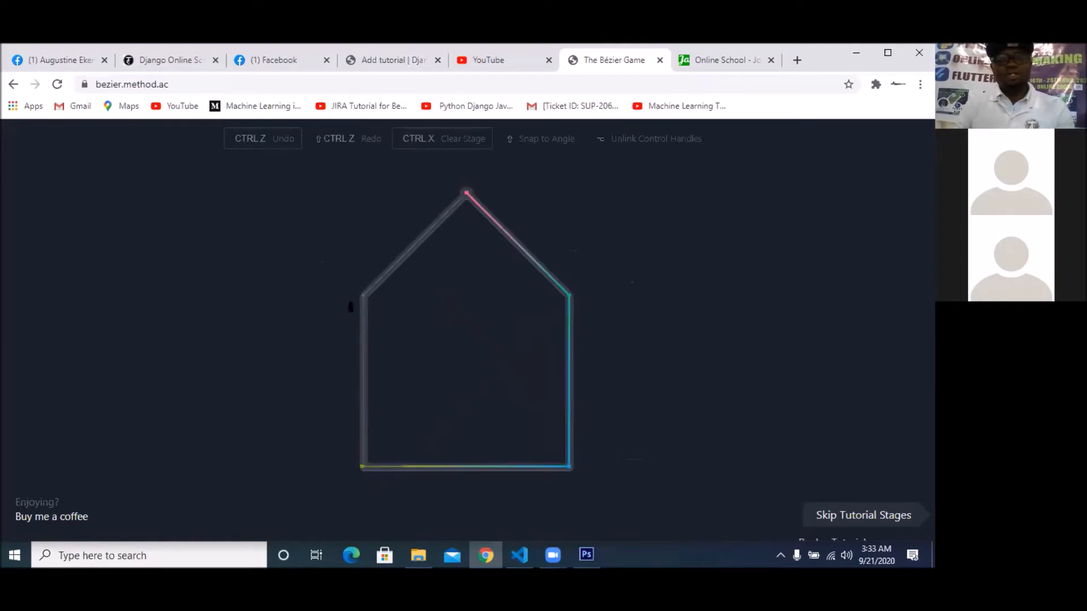
{"action": "left_click", "coordinate": [363, 298]}
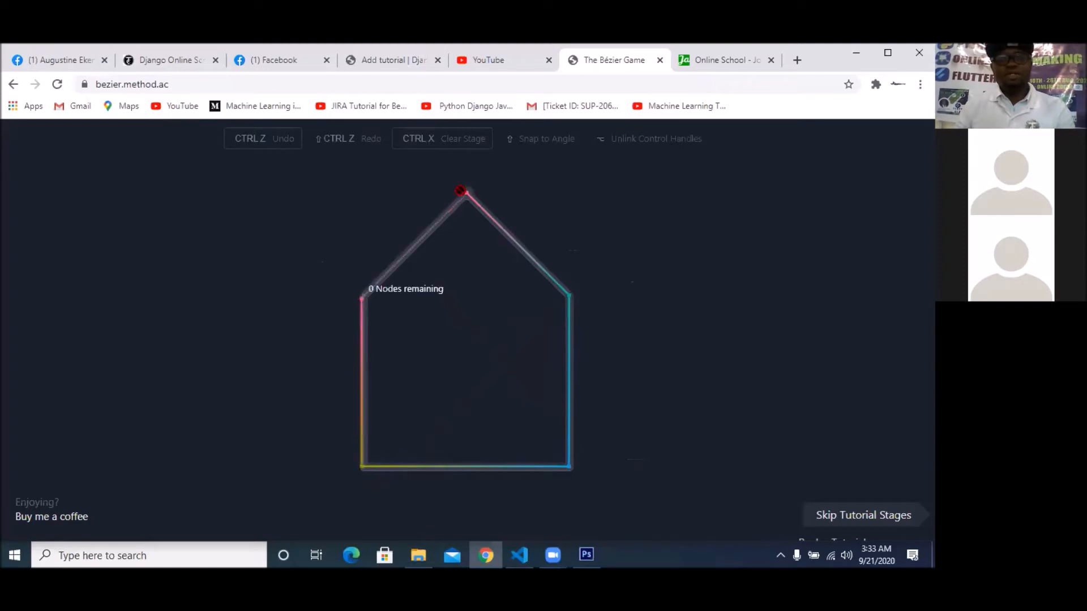
{"action": "left_click", "coordinate": [467, 194]}
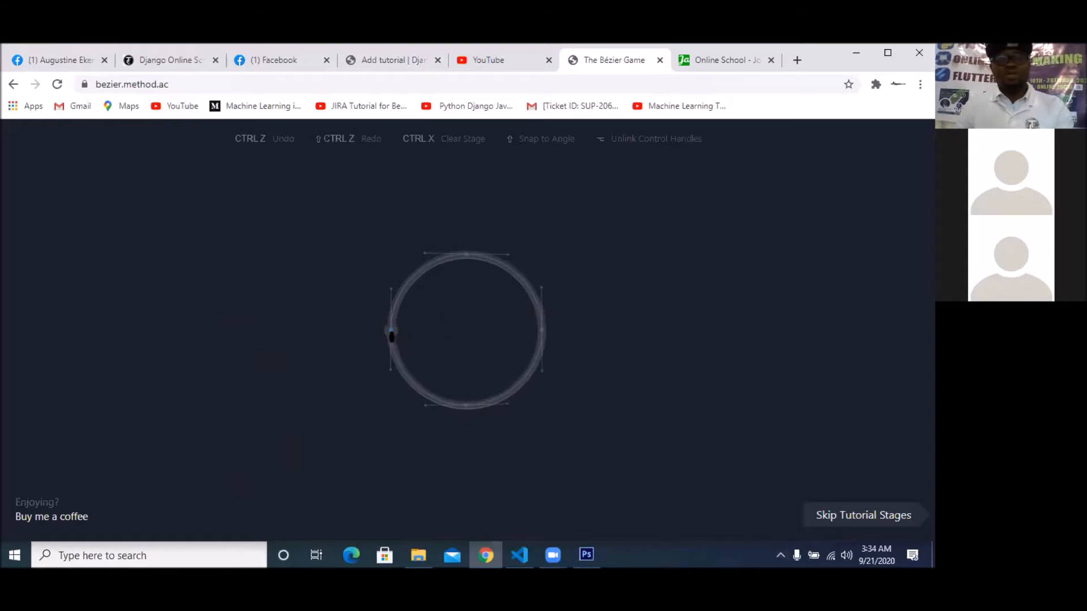
Trace the circle clockwise from its left node with four smooth nodes, matching each handle guide, and close the path.
{"action": "left_click_drag", "start_coordinate": [391, 337], "coordinate": [390, 296]}
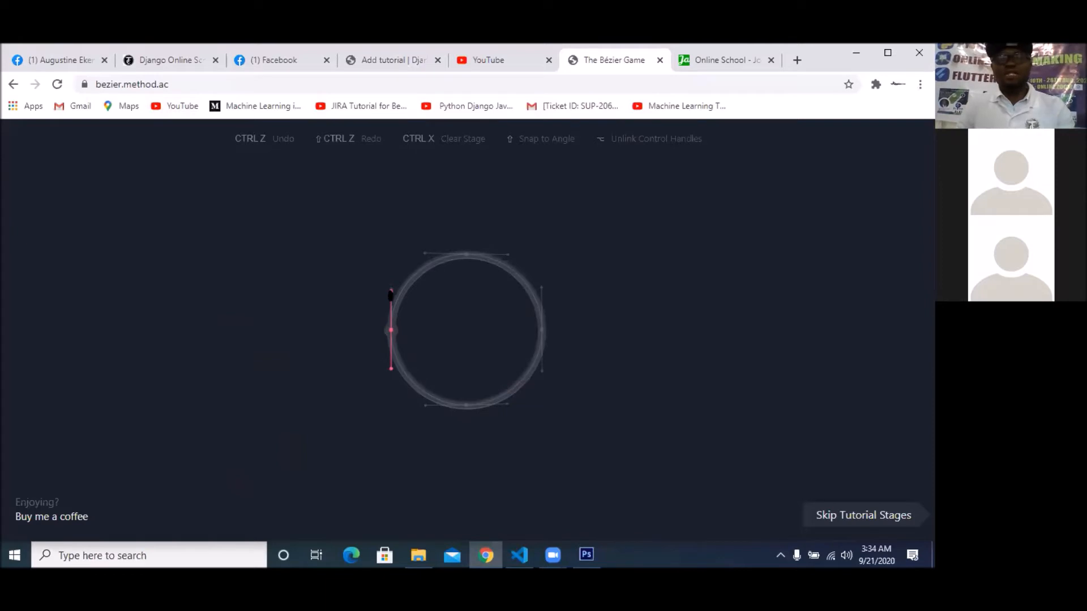
{"action": "left_click_drag", "start_coordinate": [390, 295], "coordinate": [390, 292]}
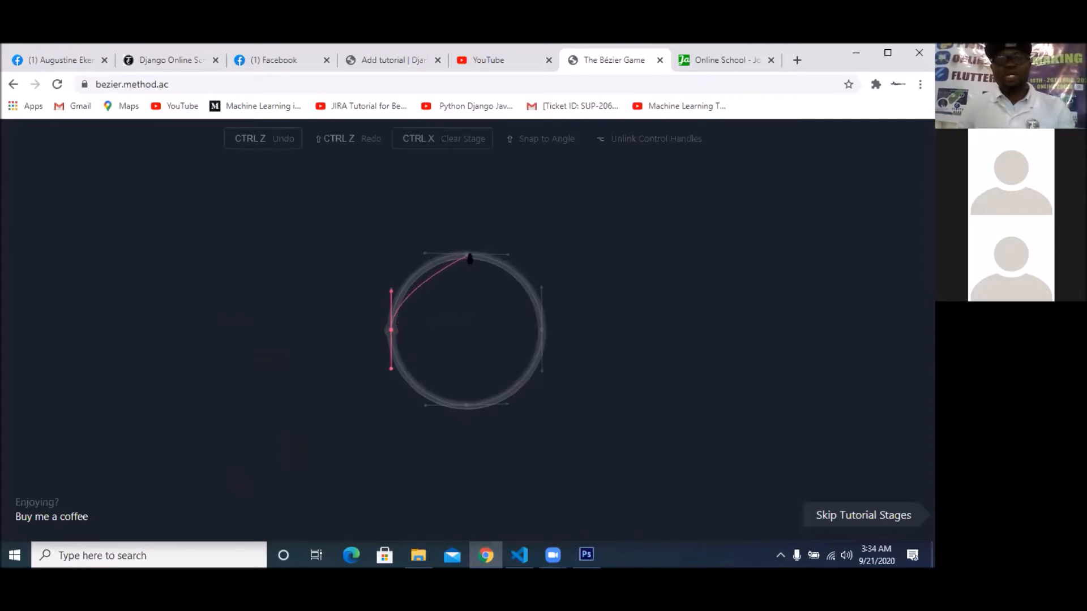
{"action": "left_click_drag", "start_coordinate": [465, 258], "coordinate": [507, 259]}
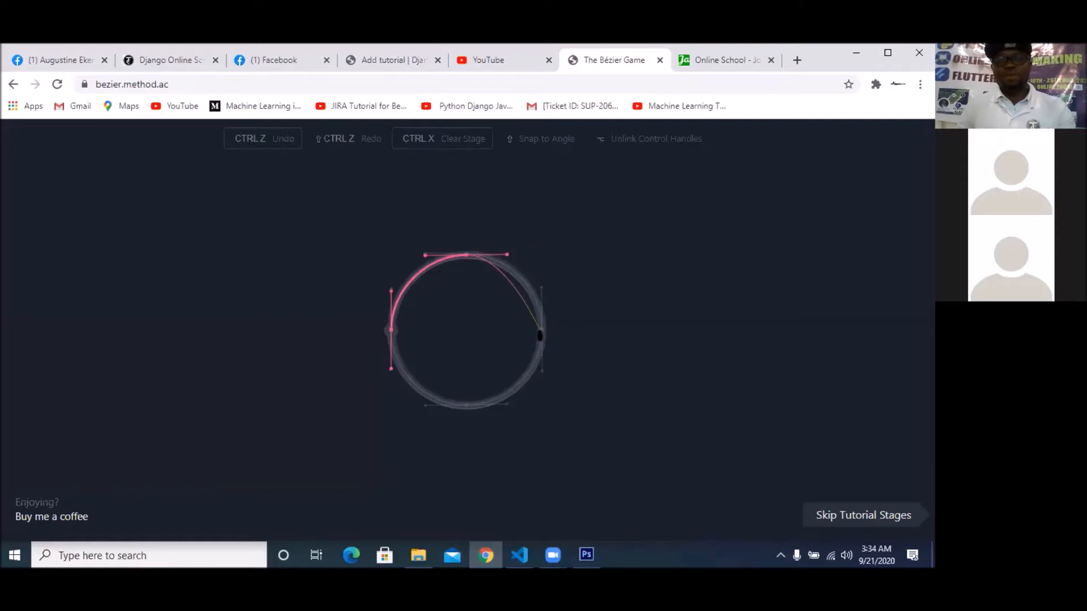
{"action": "left_click_drag", "start_coordinate": [543, 334], "coordinate": [542, 369]}
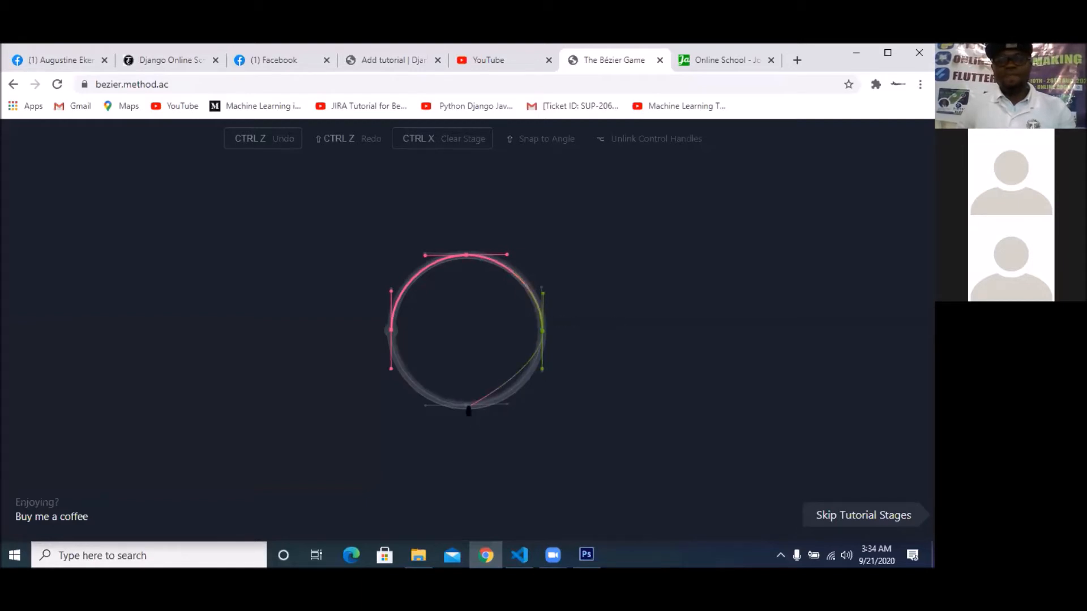
{"action": "left_click_drag", "start_coordinate": [467, 411], "coordinate": [425, 406]}
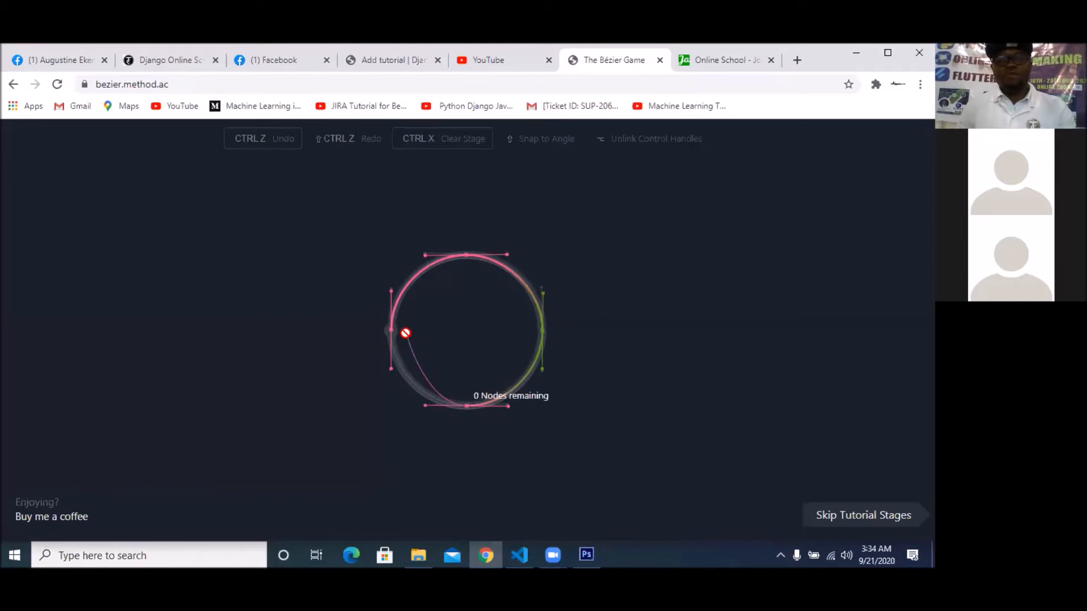
{"action": "left_click", "coordinate": [388, 334]}
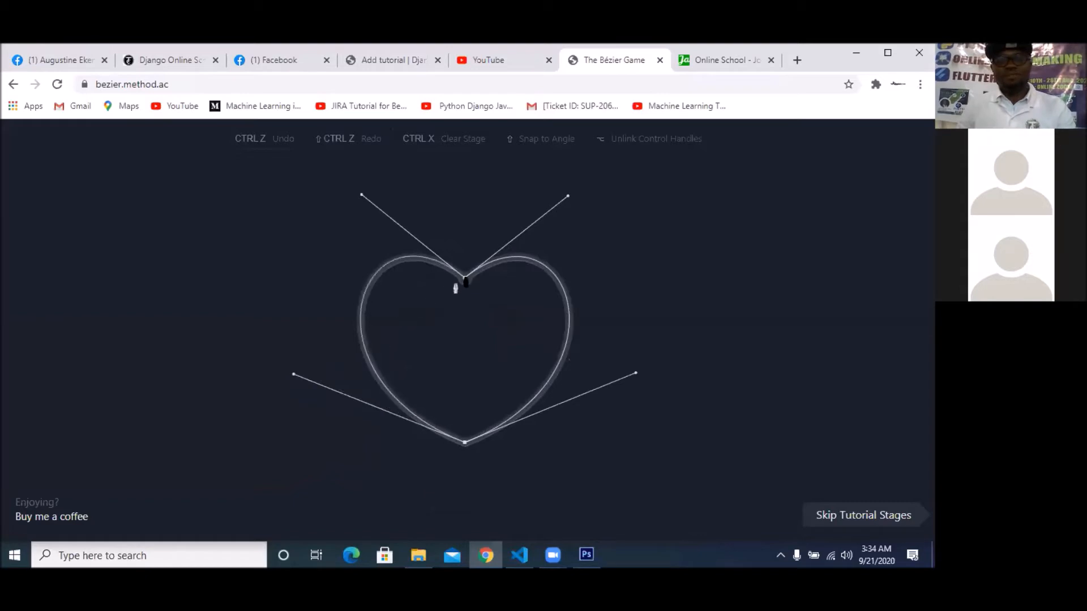
{"action": "left_click_drag", "start_coordinate": [465, 280], "coordinate": [567, 368]}
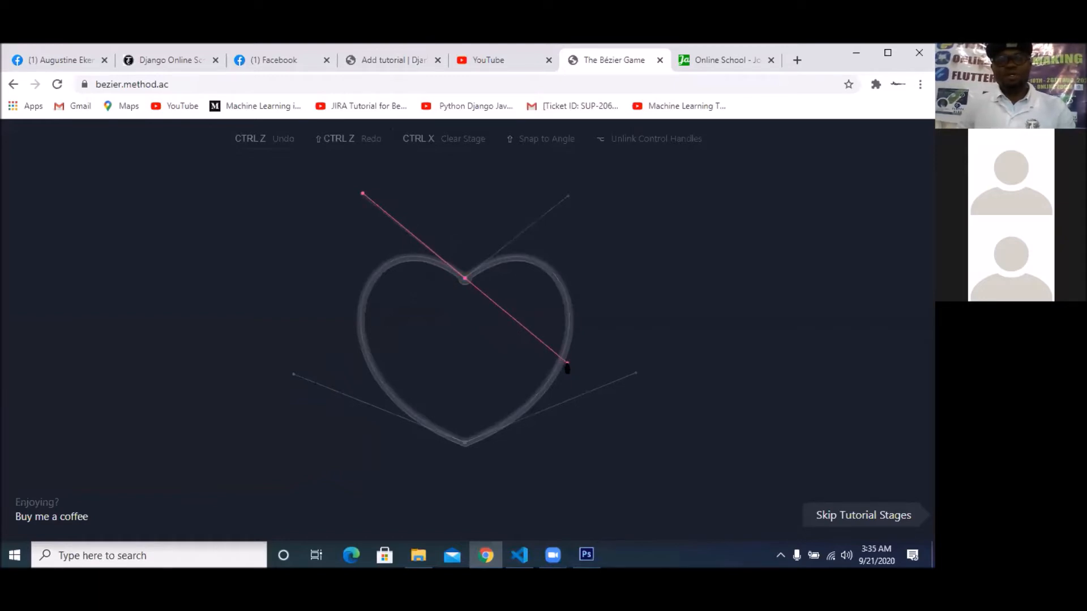
{"action": "left_click_drag", "start_coordinate": [568, 368], "coordinate": [566, 200]}
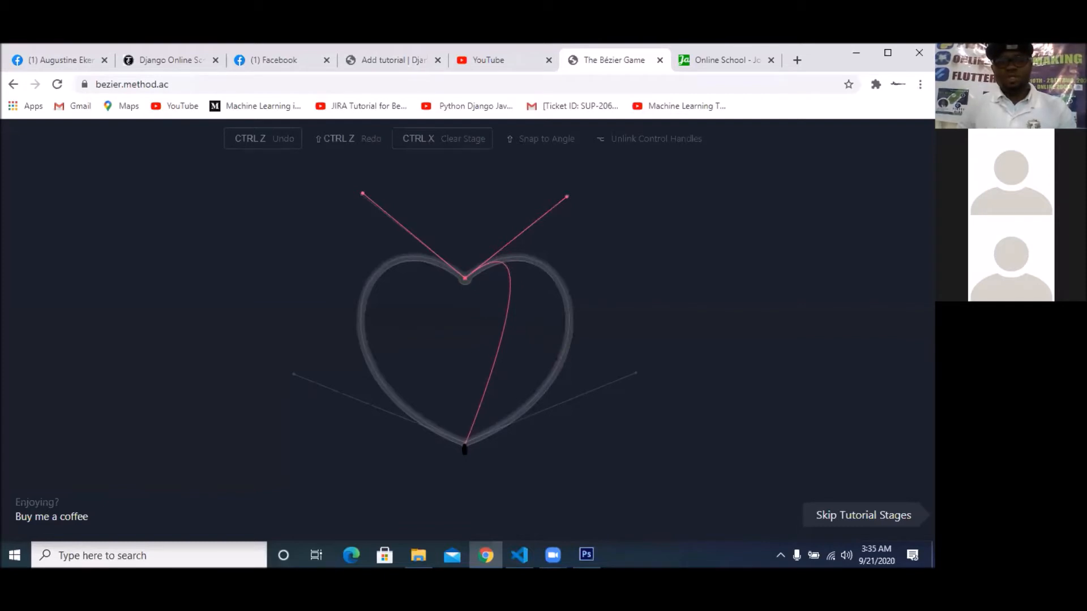
{"action": "left_click_drag", "start_coordinate": [464, 448], "coordinate": [435, 461]}
{"action": "left_click_drag", "start_coordinate": [371, 487], "coordinate": [293, 519]}
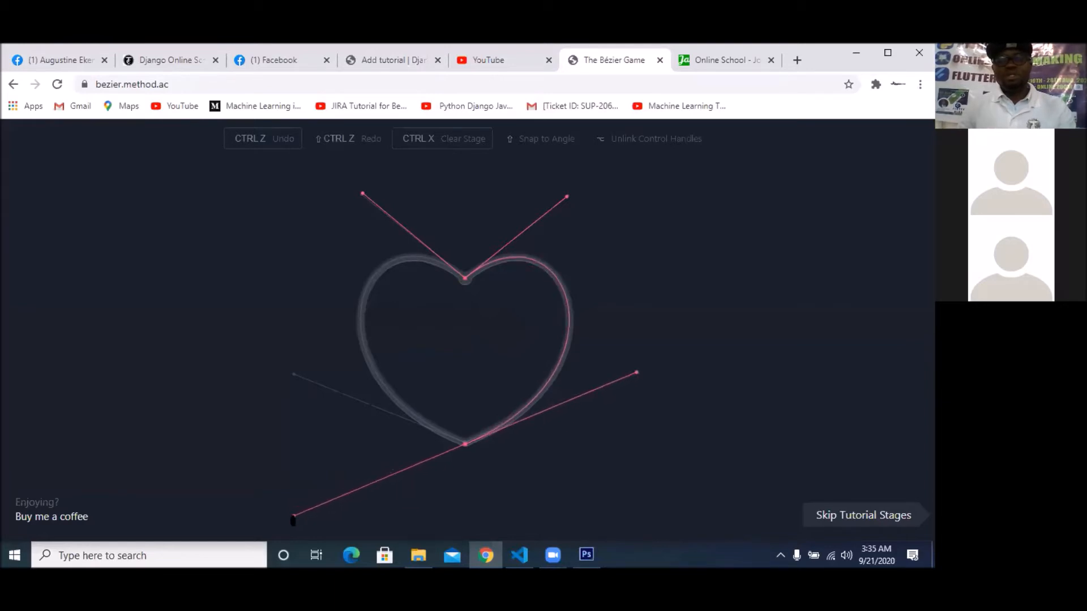
{"action": "left_click_drag", "start_coordinate": [292, 520], "coordinate": [292, 516]}
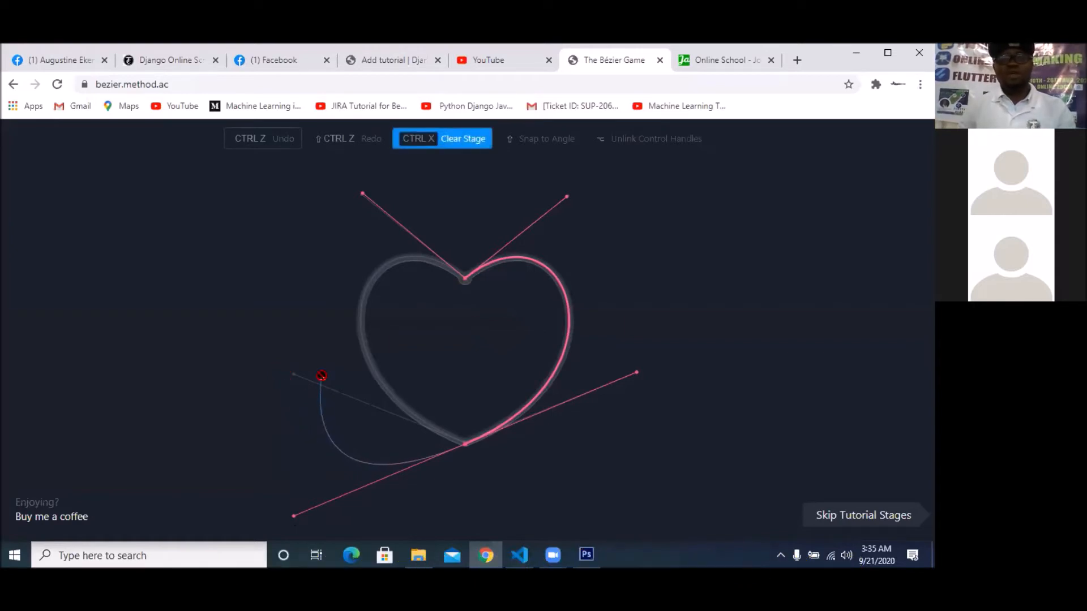
{"action": "left_click", "coordinate": [452, 147]}
{"action": "left_click_drag", "start_coordinate": [466, 280], "coordinate": [567, 200]}
{"action": "key", "text": "alt"}
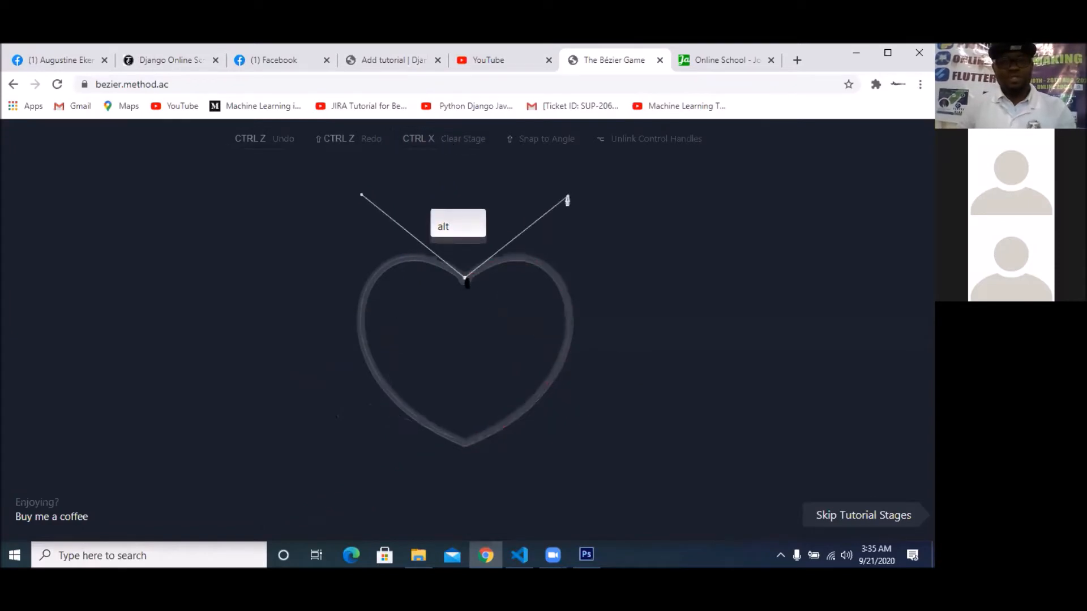
{"action": "left_click_drag", "start_coordinate": [464, 444], "coordinate": [293, 378]}
{"action": "key", "text": "alt"}
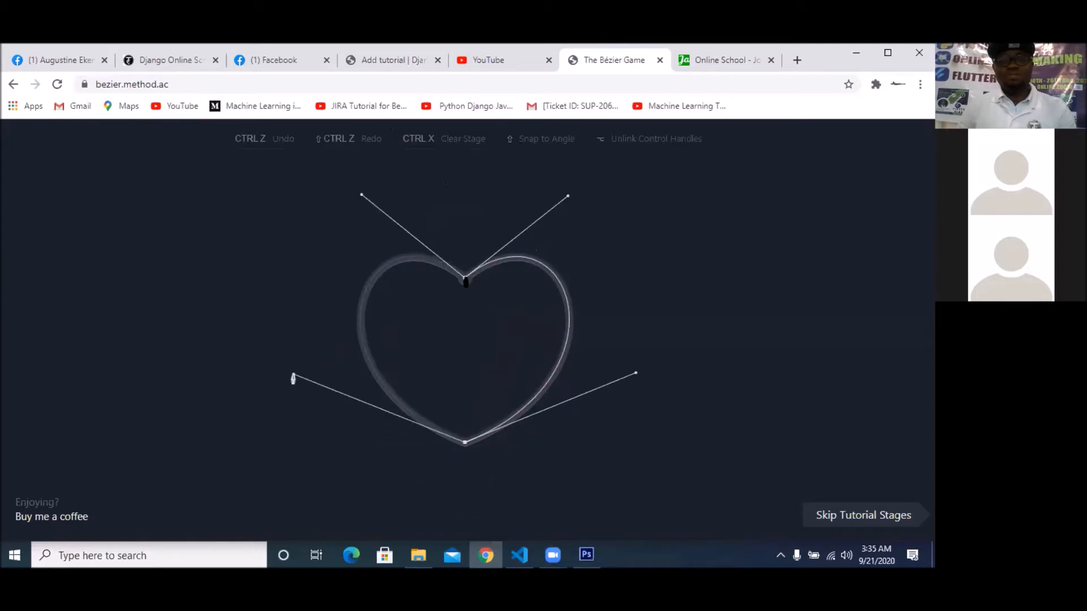
{"action": "left_click", "coordinate": [465, 280]}
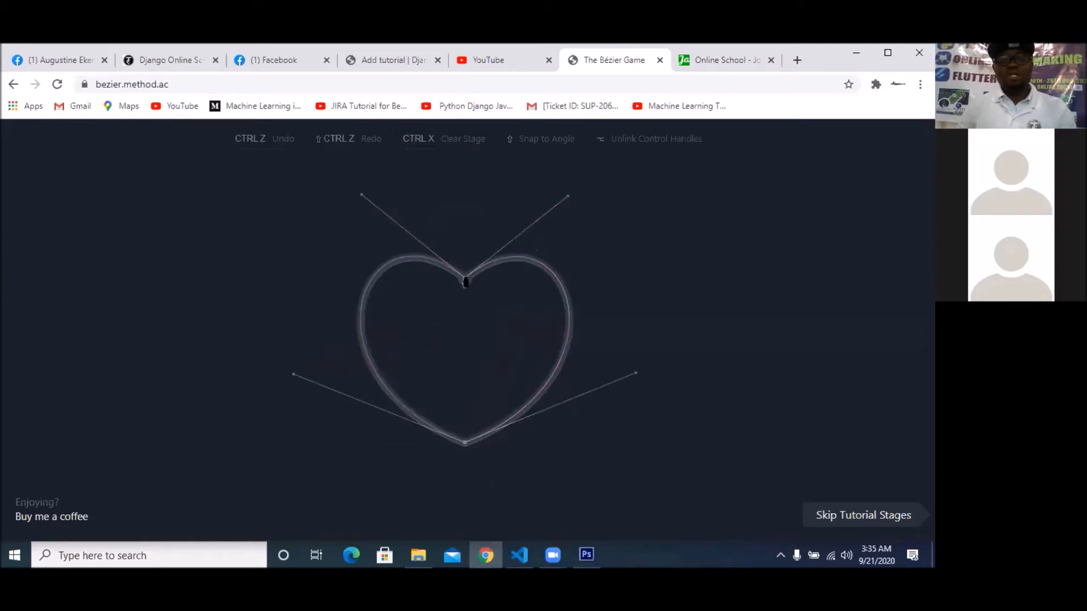
Trace the heart from its top notch with two corner nodes, unlinking their handles to match the guides, and close the path.
{"action": "left_click_drag", "start_coordinate": [465, 280], "coordinate": [570, 368]}
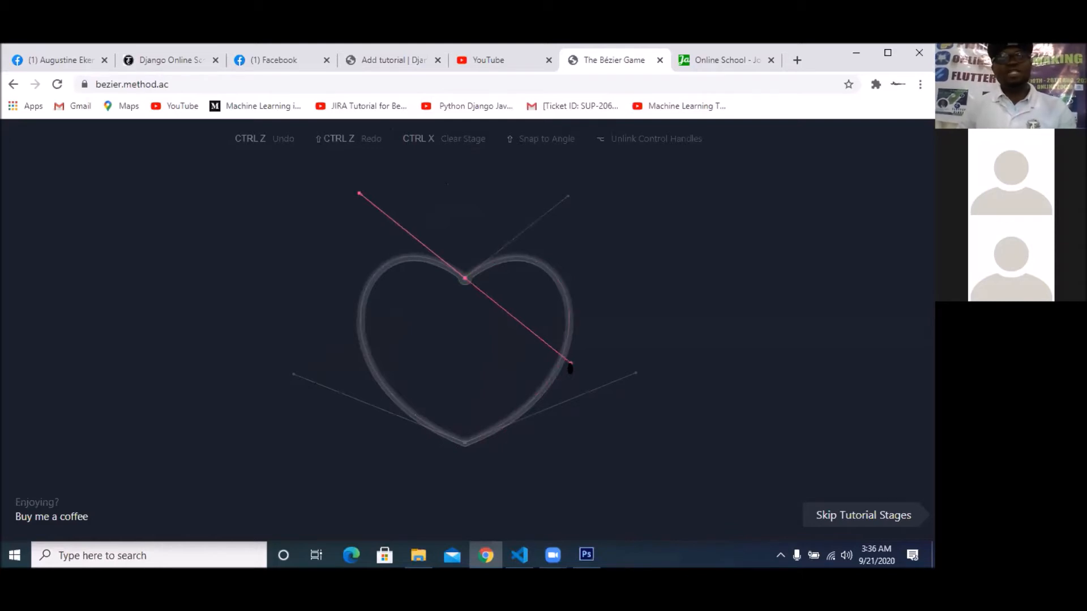
{"action": "left_click_drag", "start_coordinate": [570, 368], "coordinate": [568, 197]}
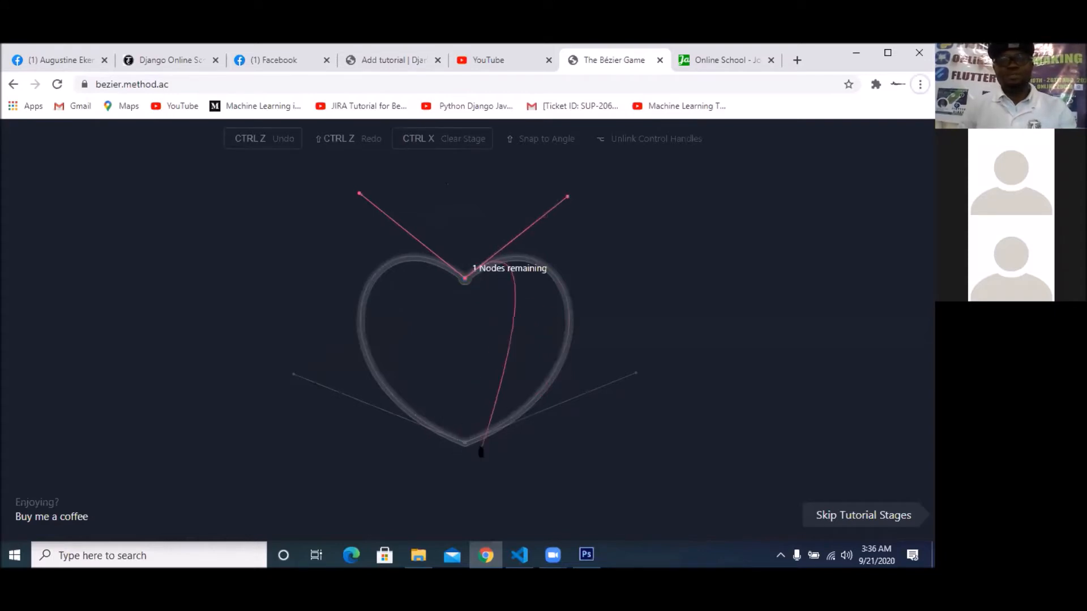
{"action": "left_click_drag", "start_coordinate": [465, 448], "coordinate": [295, 379]}
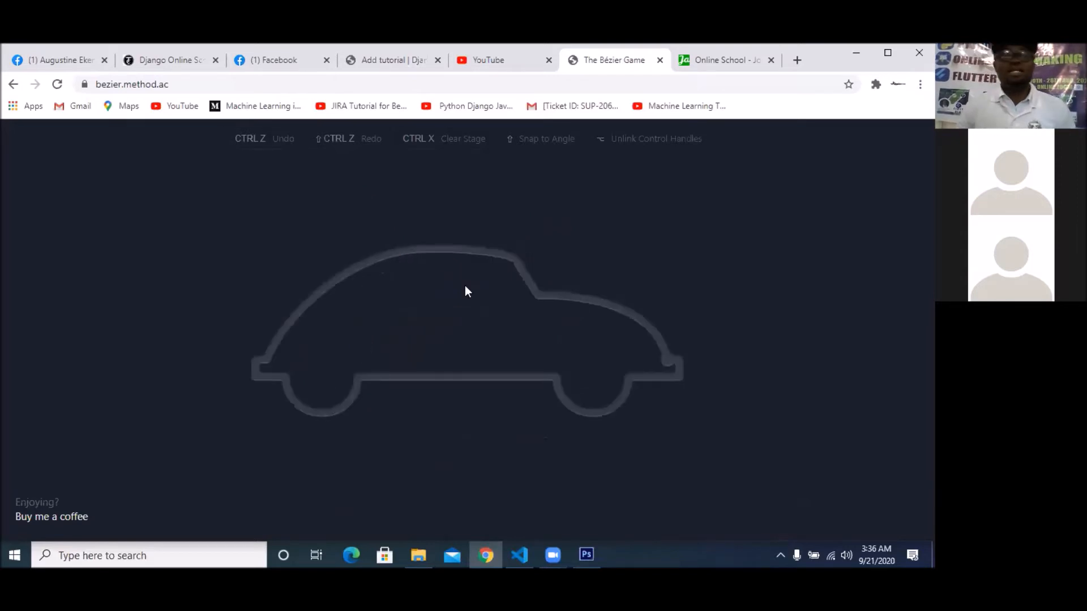
Try to trace the car outline from the front bumper around the front wheel with straight and smooth nodes, and clear the stage.
{"action": "left_click", "coordinate": [667, 361]}
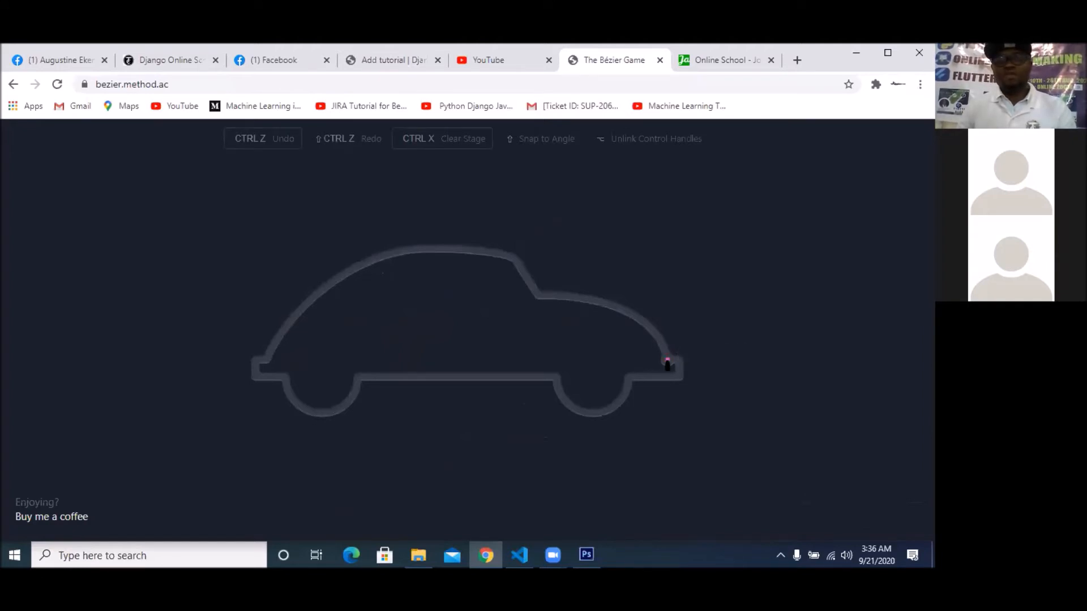
{"action": "left_click", "coordinate": [678, 361]}
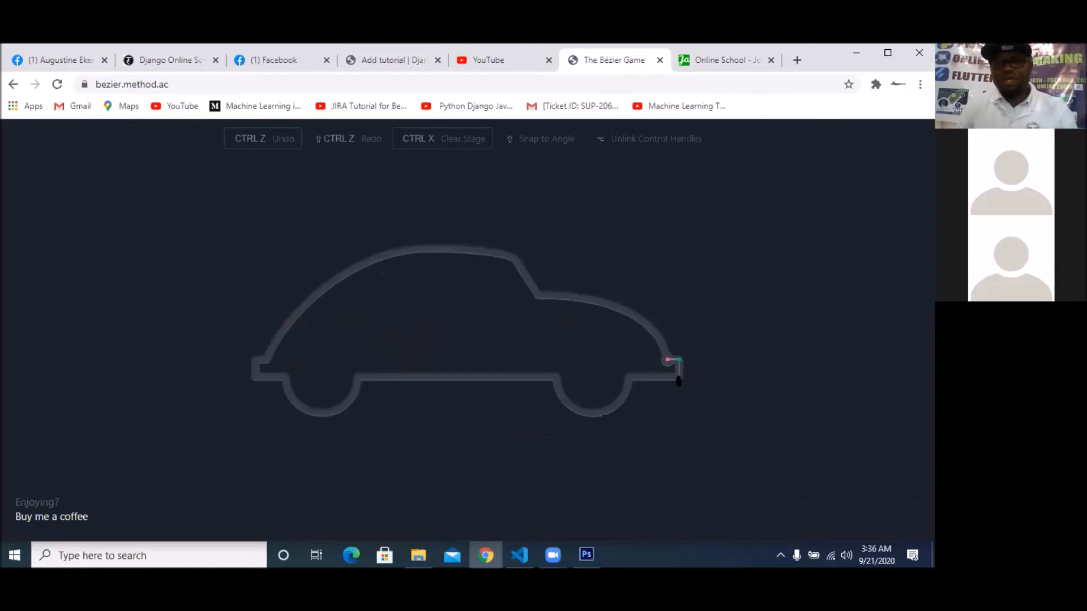
{"action": "left_click", "coordinate": [679, 376]}
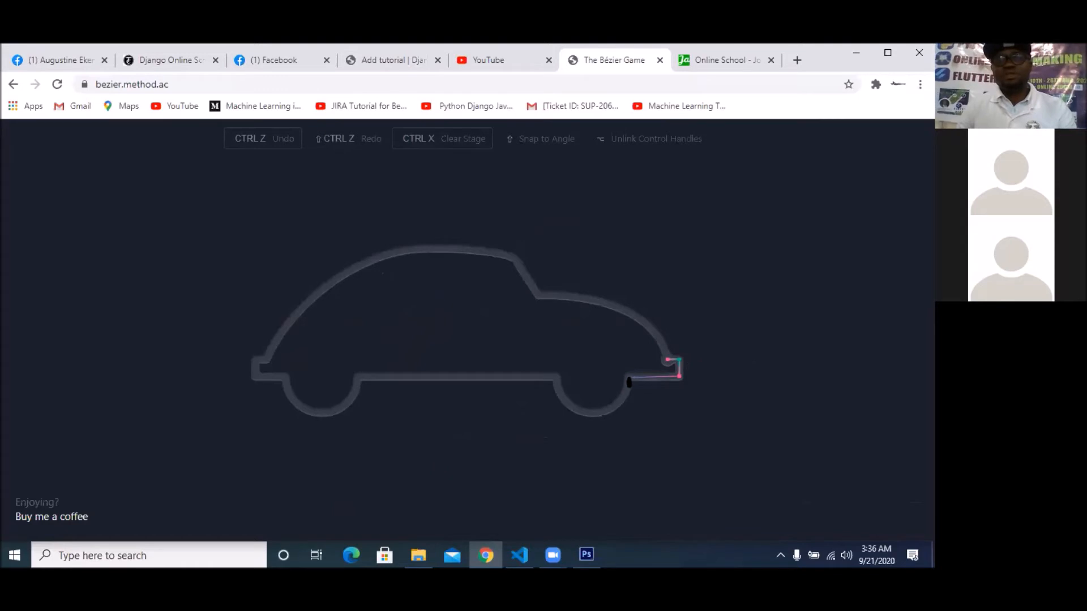
{"action": "left_click", "coordinate": [629, 376]}
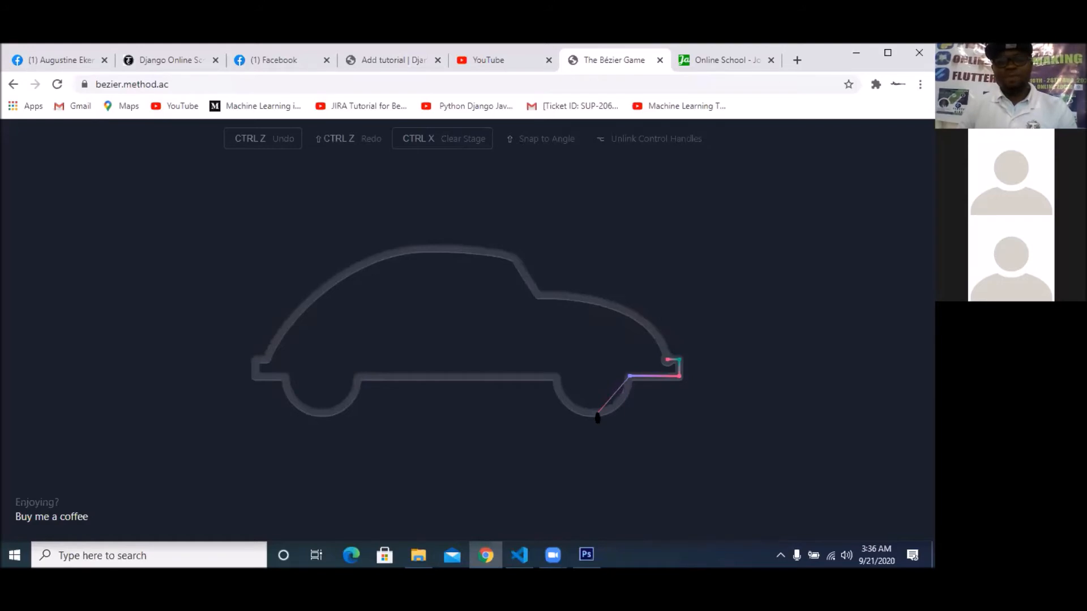
{"action": "left_click_drag", "start_coordinate": [597, 416], "coordinate": [564, 424]}
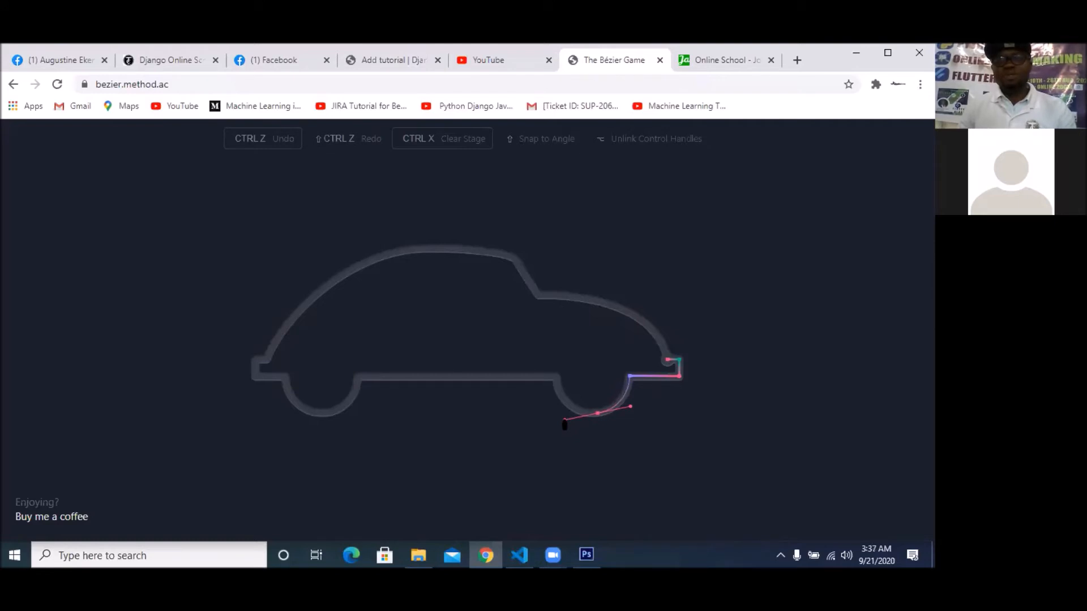
{"action": "mouse_move", "coordinate": [565, 424]}
{"action": "left_mouse_down"}
{"action": "mouse_move", "coordinate": [580, 419]}
{"action": "mouse_move", "coordinate": [565, 417]}
{"action": "left_mouse_up"}
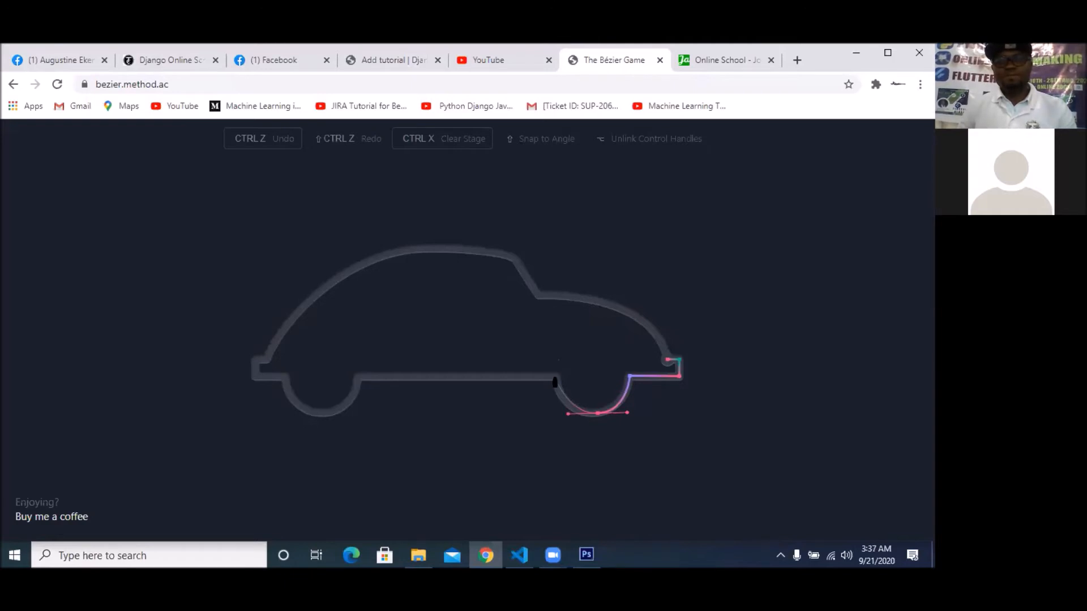
{"action": "left_click_drag", "start_coordinate": [554, 382], "coordinate": [553, 361]}
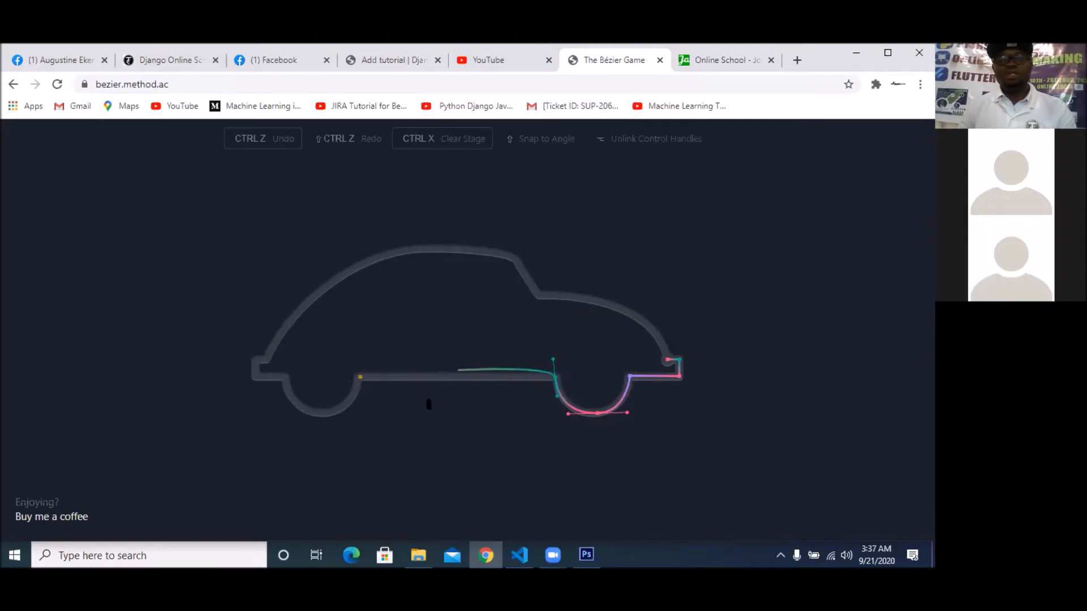
{"action": "left_click", "coordinate": [440, 147]}
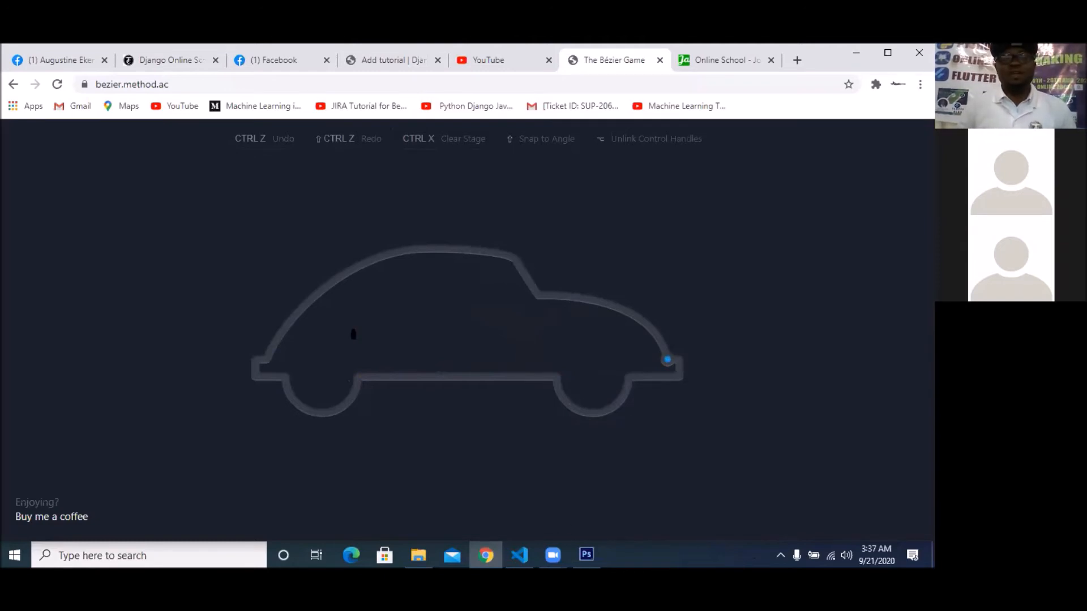
Switch to Photoshop and show the PenTool document.
{"action": "left_click", "coordinate": [586, 555]}
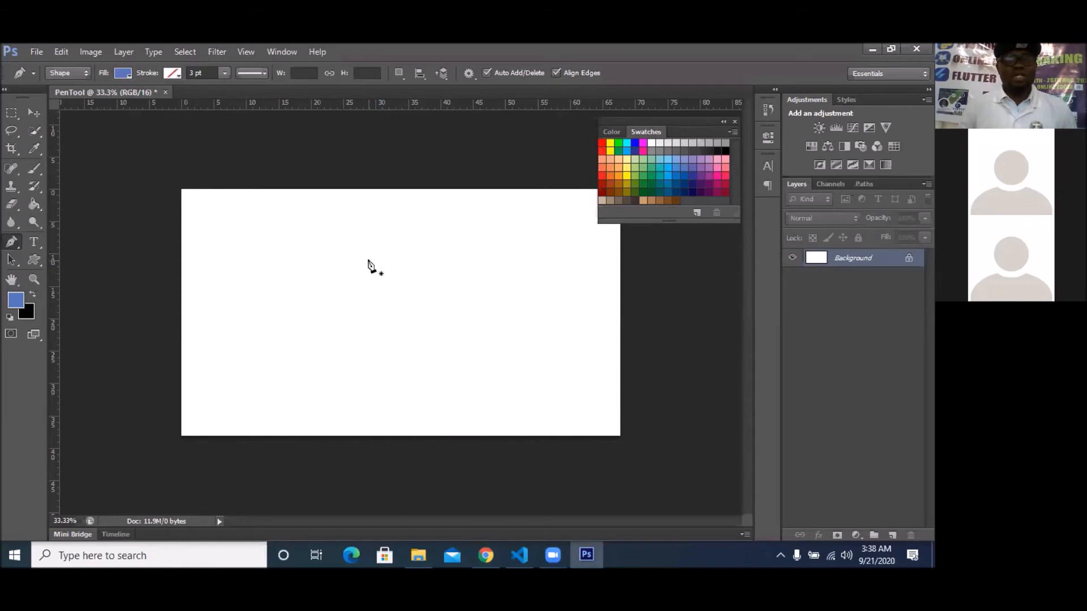
{"action": "left_click_drag", "start_coordinate": [369, 260], "coordinate": [447, 314]}
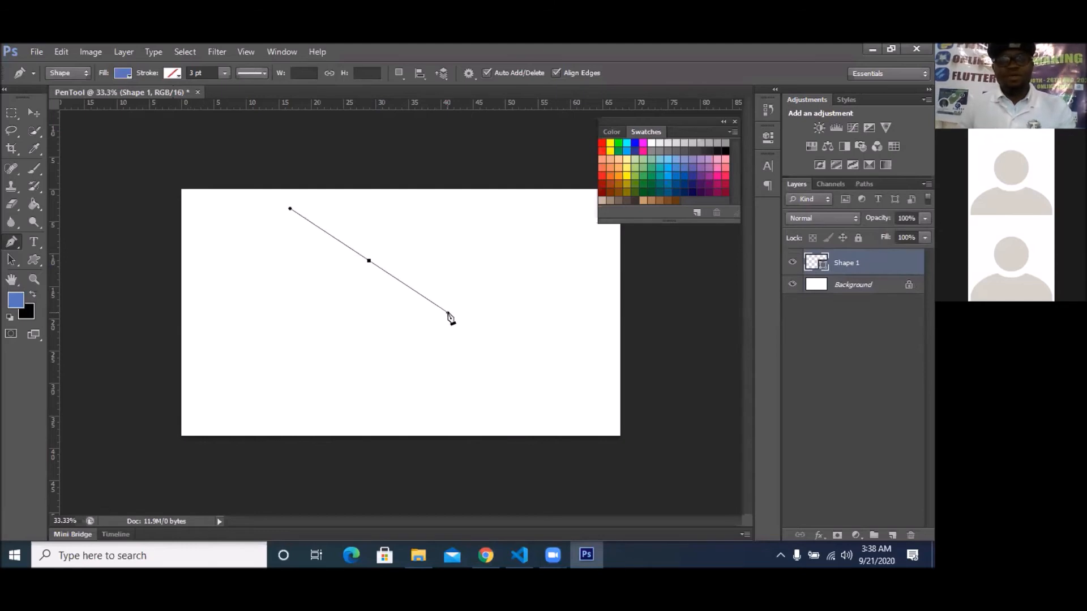
{"action": "left_click", "coordinate": [448, 313]}
{"action": "left_click", "coordinate": [452, 267]}
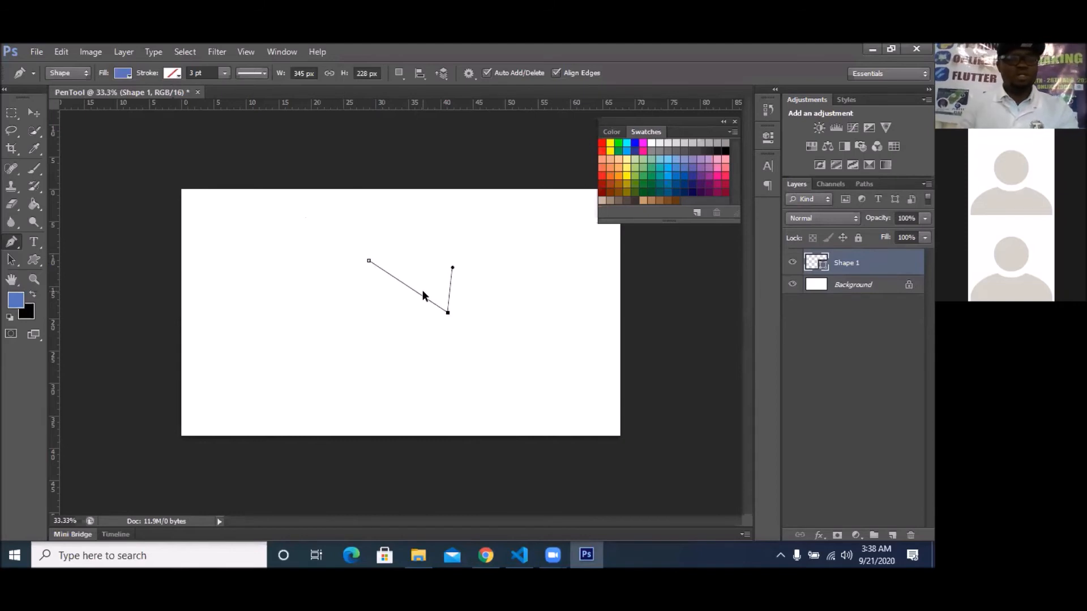
{"action": "key", "text": "ctrl+alt+z"}
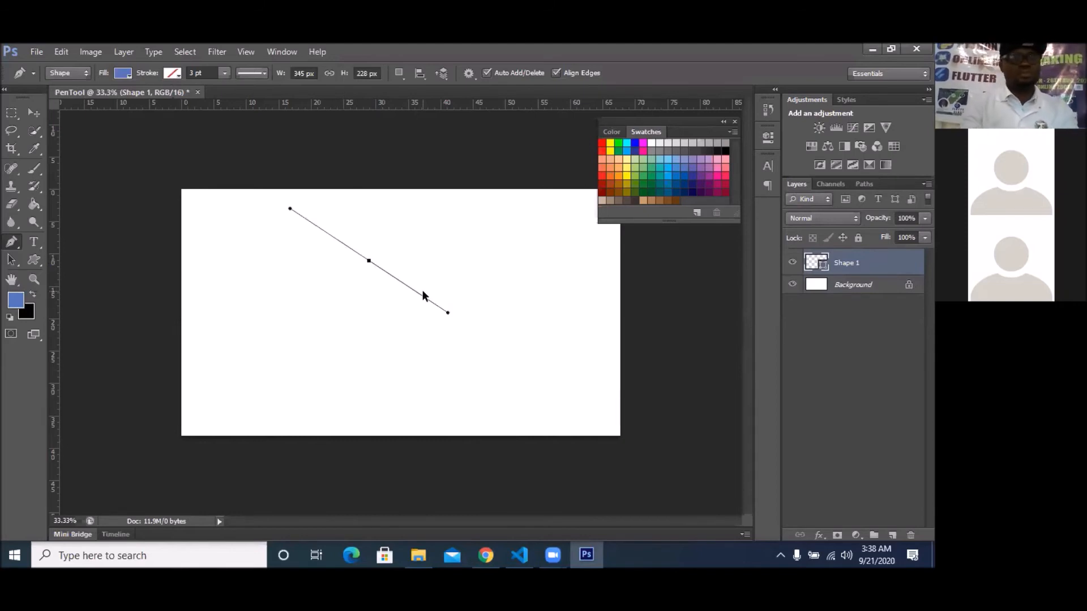
{"action": "key", "text": "ctrl+alt+z"}
{"action": "key", "text": "ctrl+alt+z"}
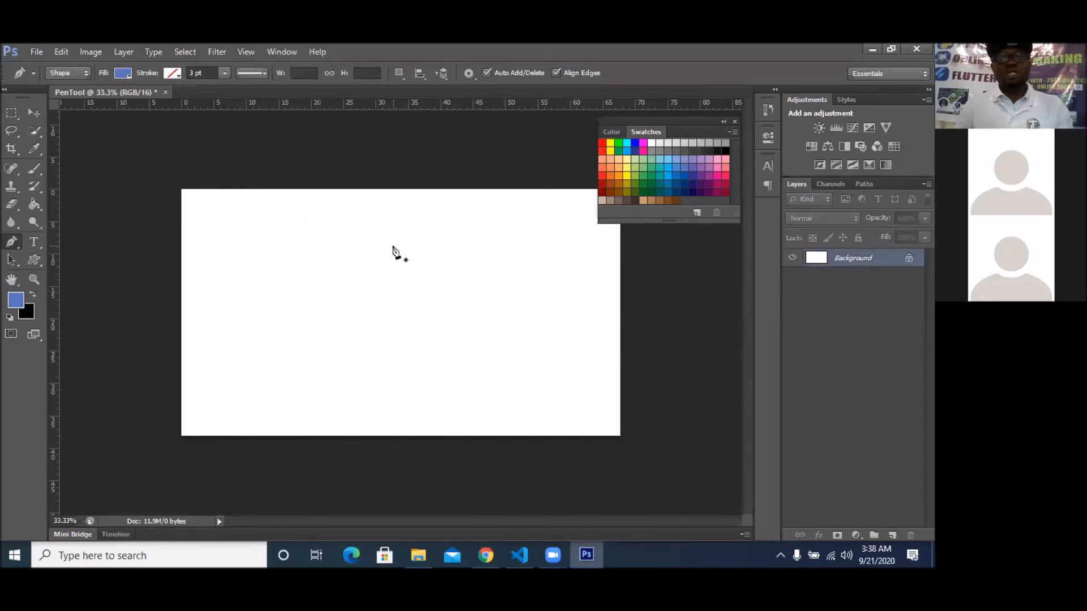
Place a heart's top anchor point above the canvas centre with the Pen tool, splitting its two handles into an upward V.
{"action": "left_click_drag", "start_coordinate": [373, 256], "coordinate": [458, 309]}
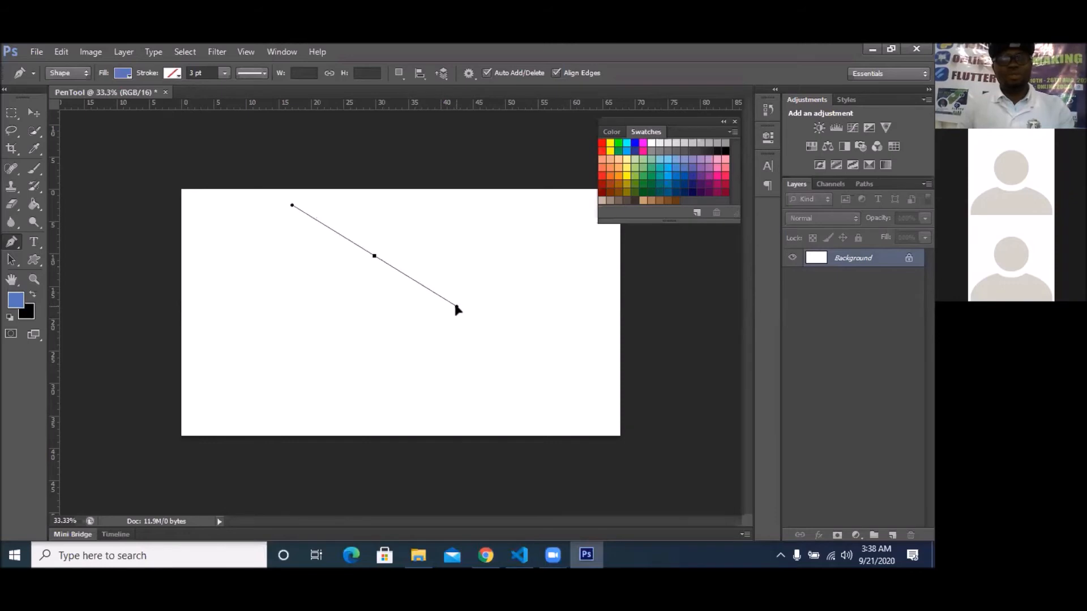
{"action": "left_click_drag", "start_coordinate": [457, 310], "coordinate": [454, 298]}
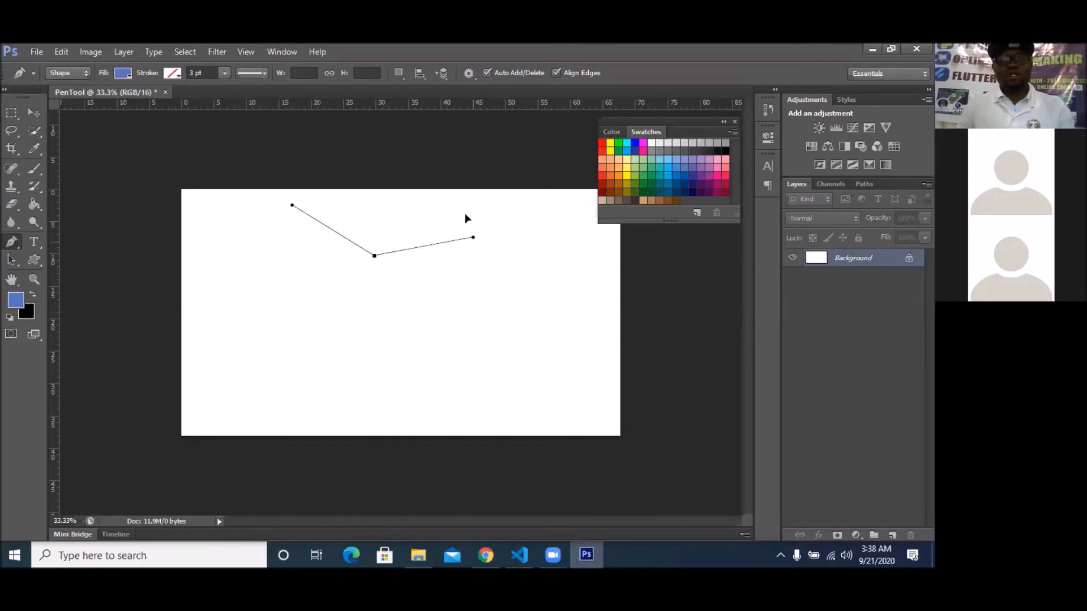
{"action": "left_click", "coordinate": [452, 203]}
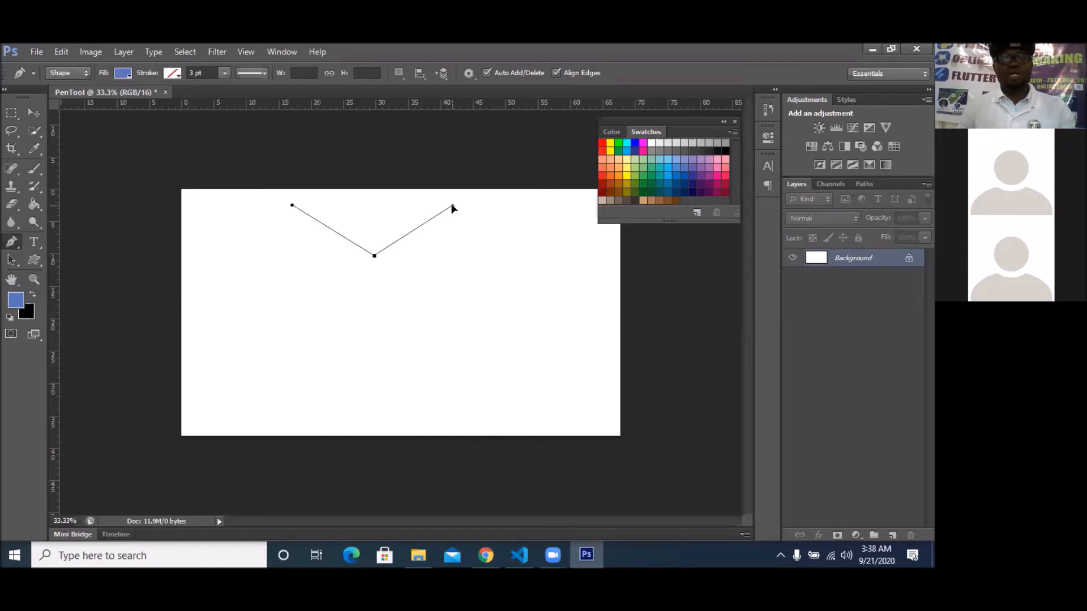
{"action": "left_click_drag", "start_coordinate": [452, 206], "coordinate": [452, 206]}
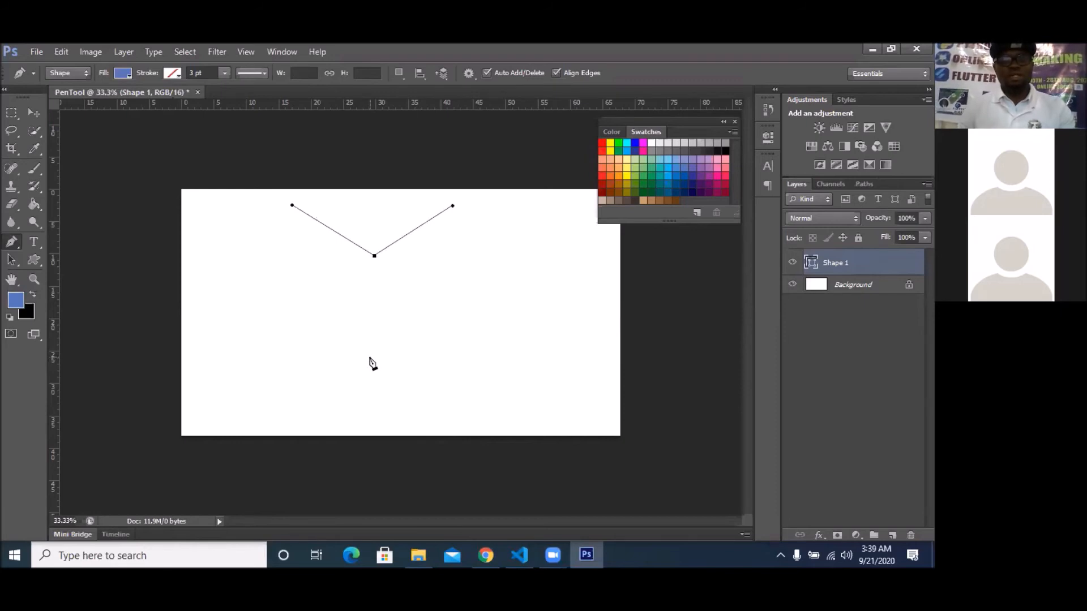
Try to complete the heart with a split-handle bottom anchor closed at the top anchor, and undo back to the top anchor.
{"action": "left_click", "coordinate": [371, 358]}
{"action": "left_click_drag", "start_coordinate": [372, 363], "coordinate": [273, 411]}
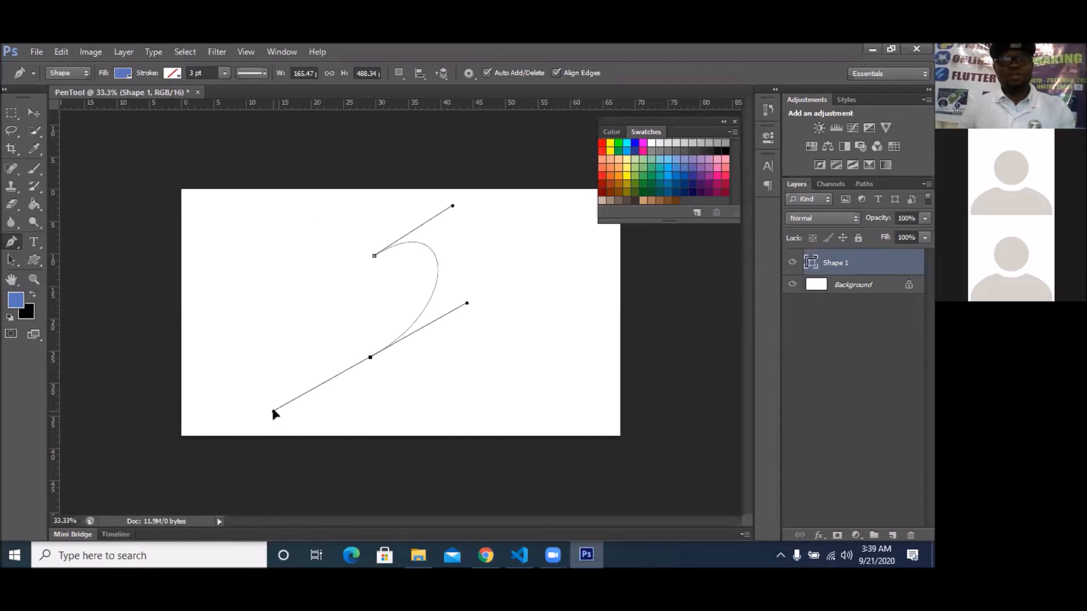
{"action": "left_click_drag", "start_coordinate": [273, 411], "coordinate": [275, 306]}
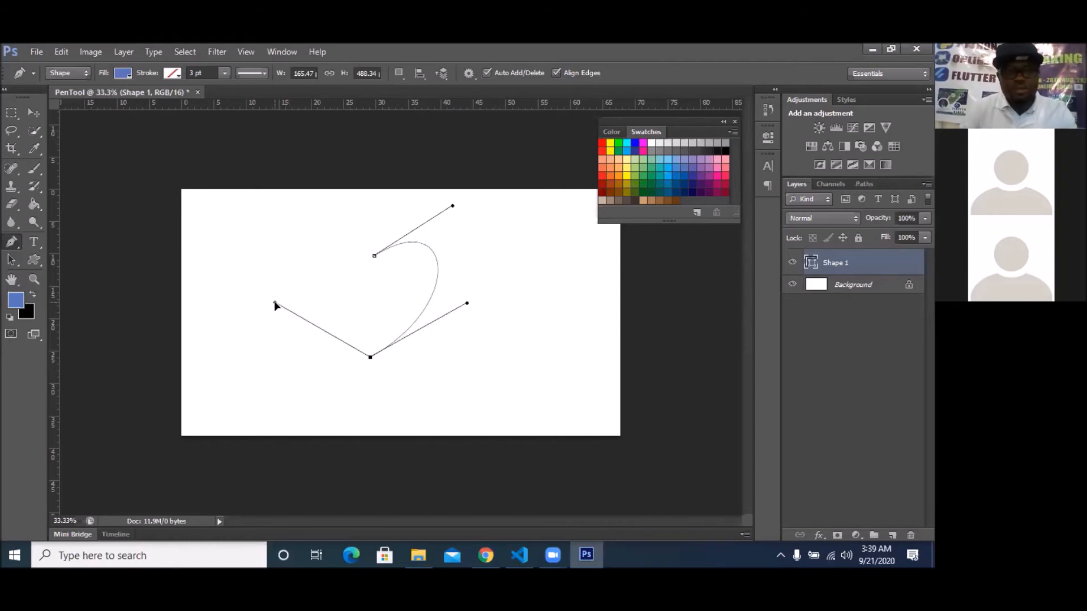
{"action": "left_click_drag", "start_coordinate": [275, 306], "coordinate": [274, 303]}
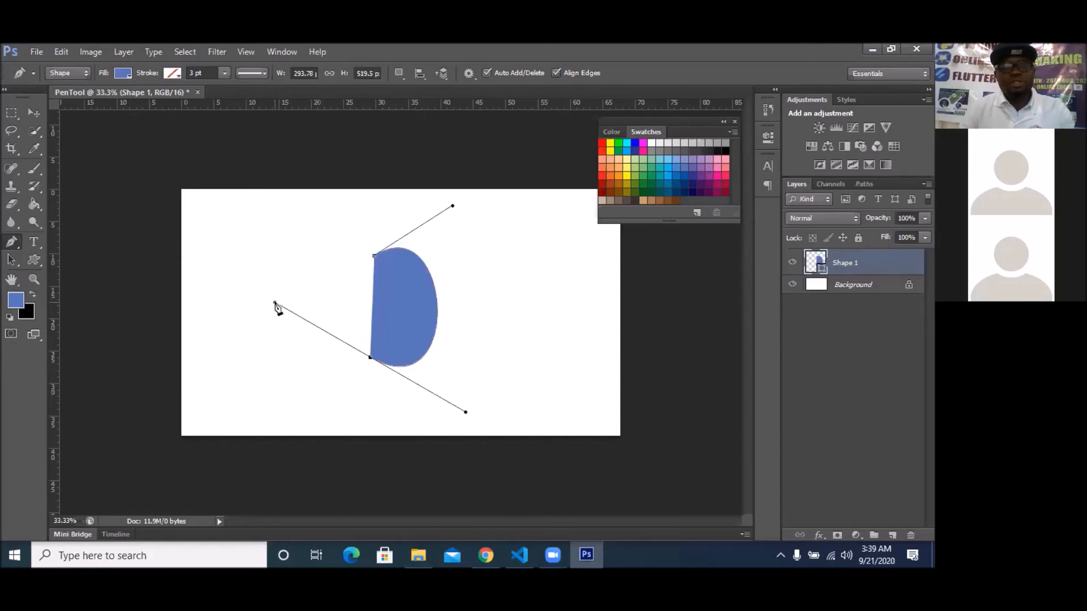
{"action": "left_click", "coordinate": [374, 257]}
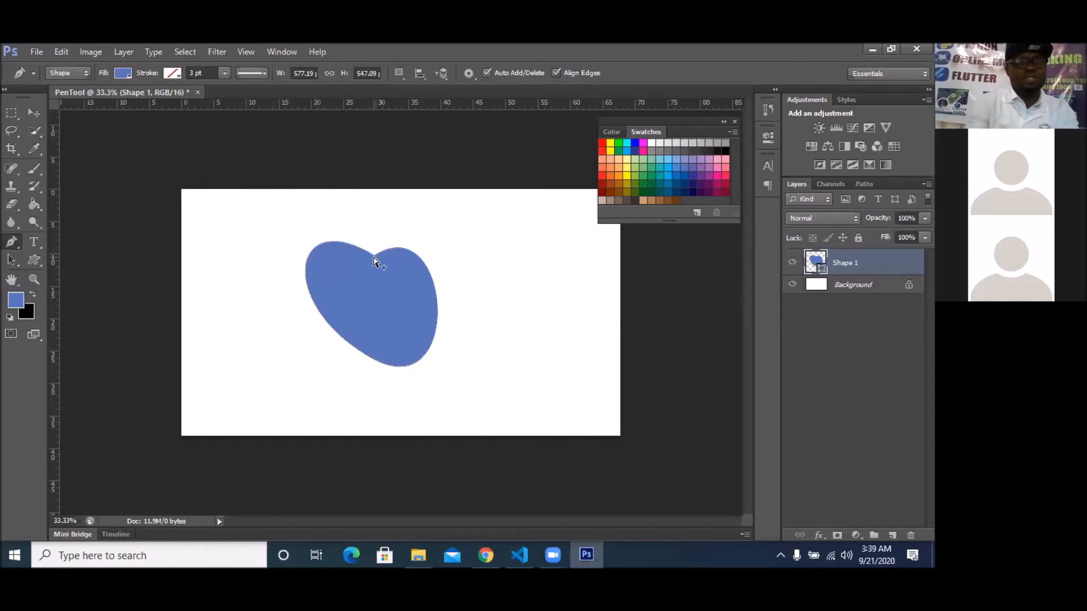
{"action": "key", "text": "ctrl+alt+z"}
{"action": "key", "text": "ctrl+alt+z"}
{"action": "key", "text": "ctrl+alt+z"}
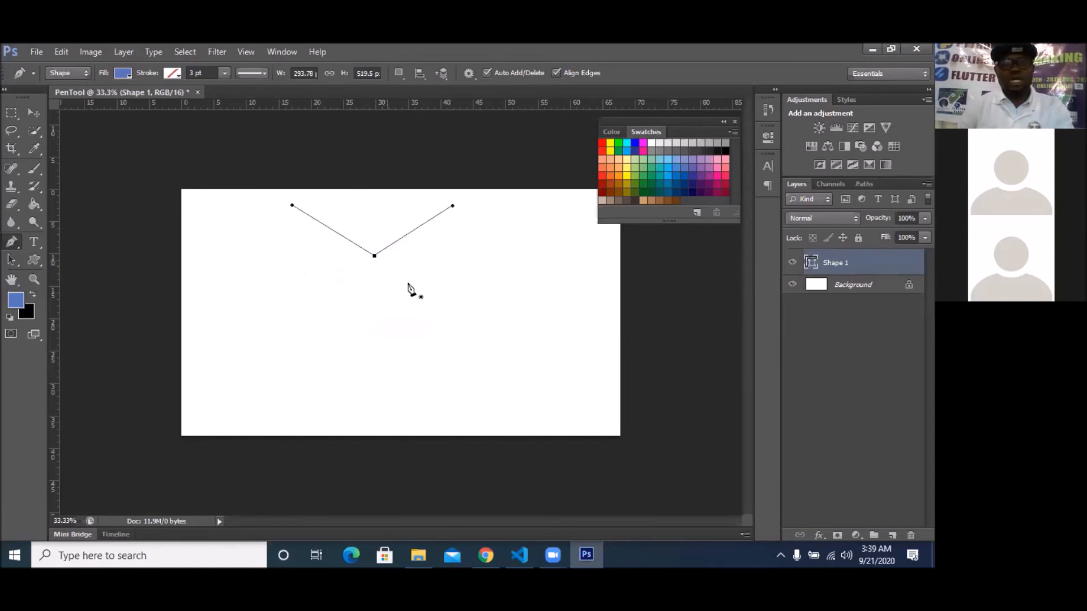
{"action": "left_click", "coordinate": [371, 371]}
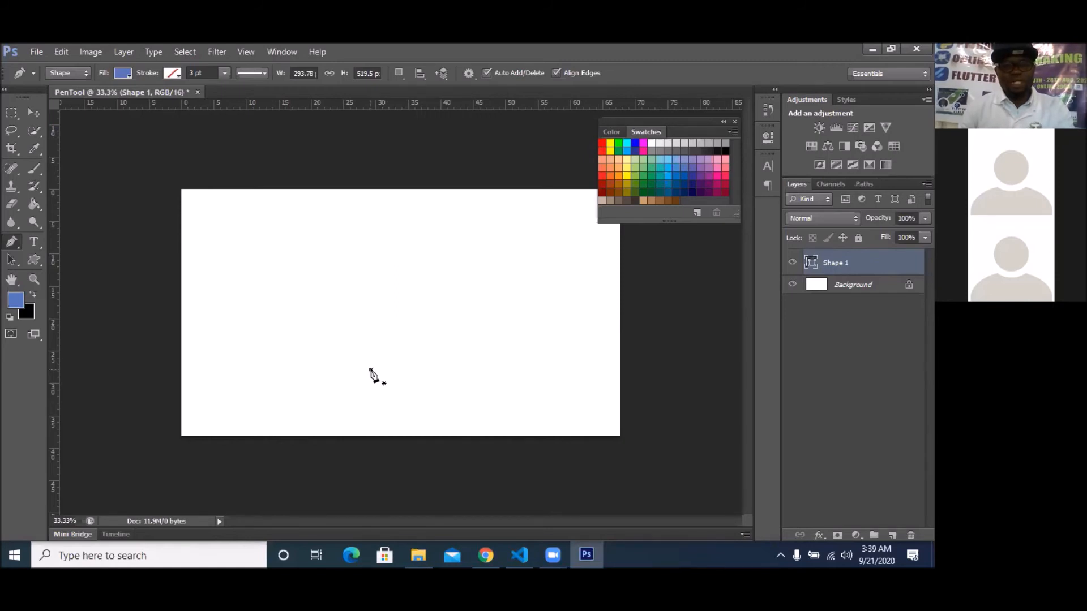
{"action": "left_click_drag", "start_coordinate": [371, 371], "coordinate": [311, 404]}
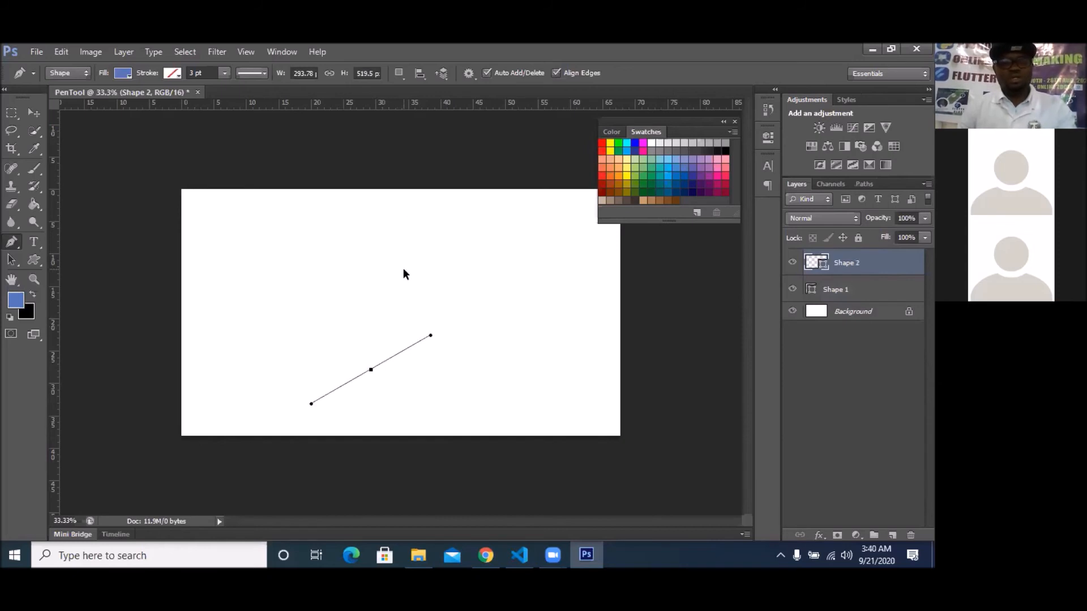
{"action": "key", "text": "ctrl+z"}
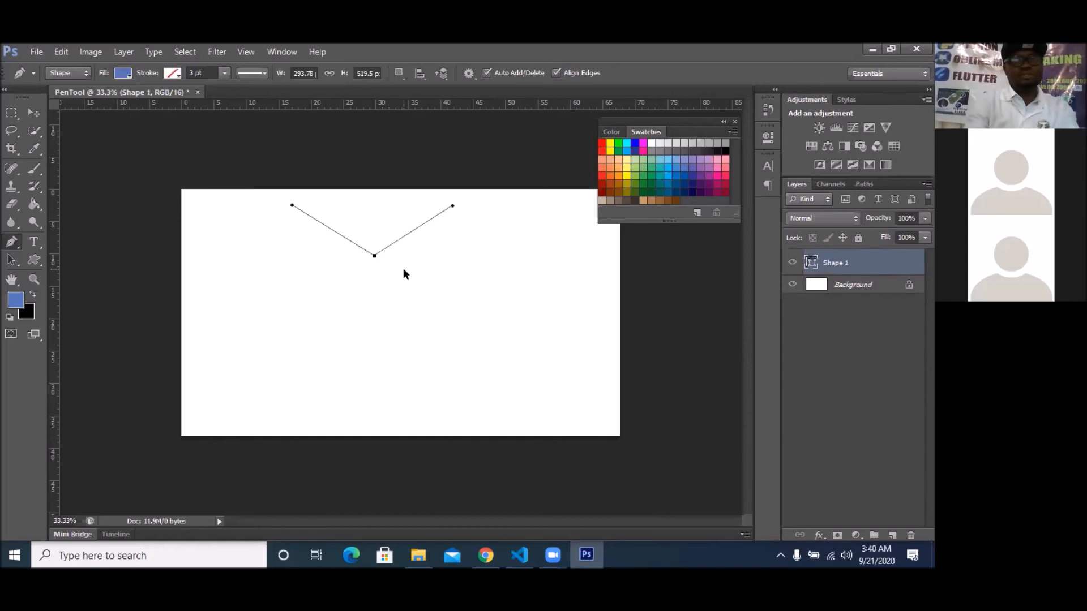
Undo the existing anchor and place a new top anchor above the canvas centre, splitting its handles into an upward V.
{"action": "key", "text": "ctrl+alt+z"}
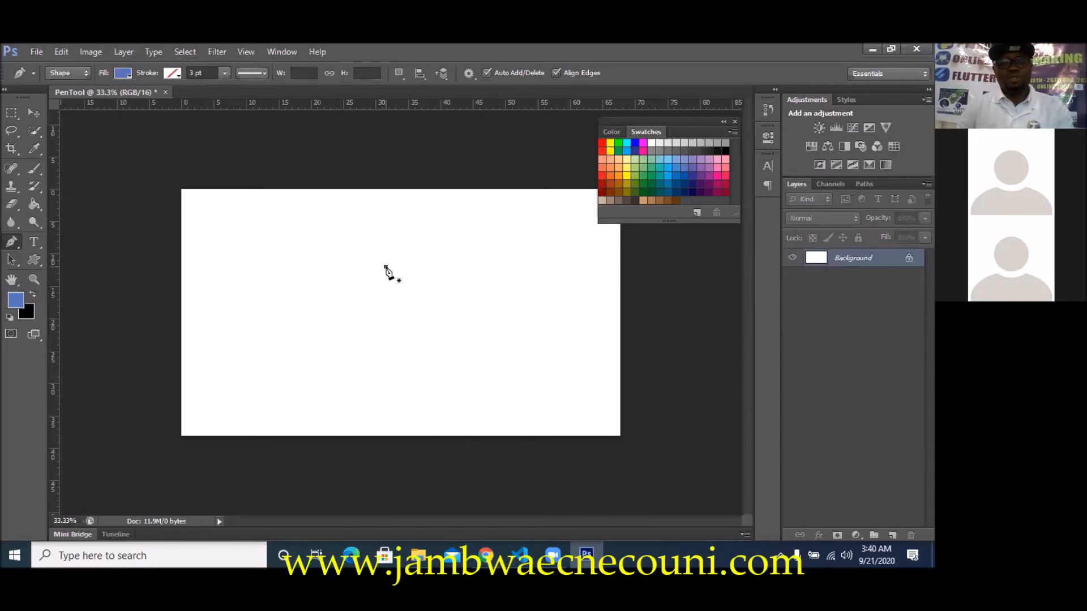
{"action": "left_click_drag", "start_coordinate": [385, 267], "coordinate": [473, 327]}
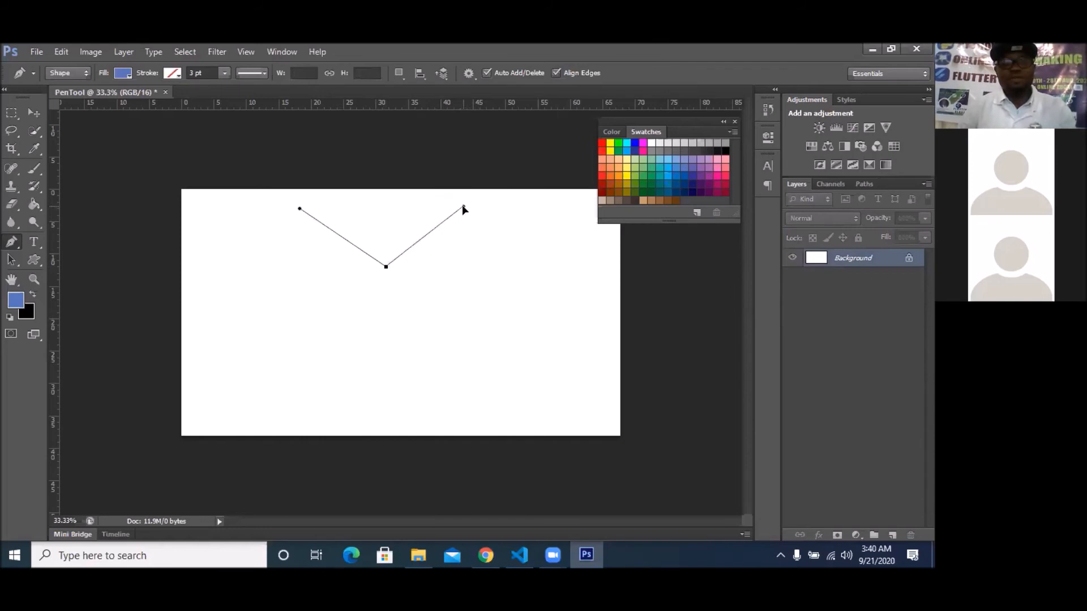
{"action": "left_click", "coordinate": [463, 207]}
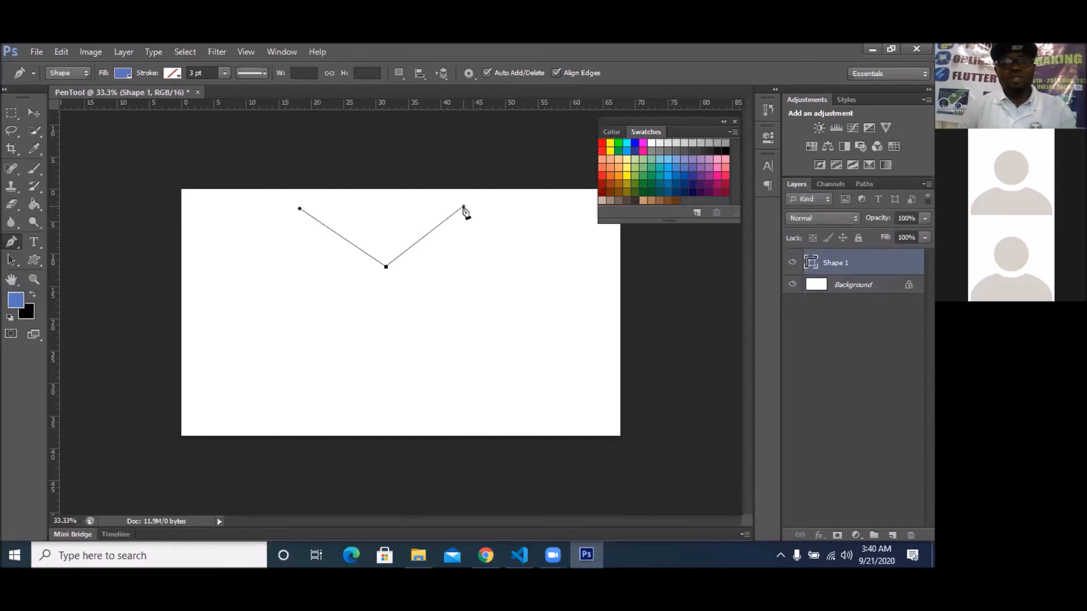
Try to complete the heart with a bottom anchor whose handles are split upward, closing the path at the top anchor.
{"action": "left_click", "coordinate": [382, 376]}
{"action": "left_click_drag", "start_coordinate": [372, 383], "coordinate": [303, 427]}
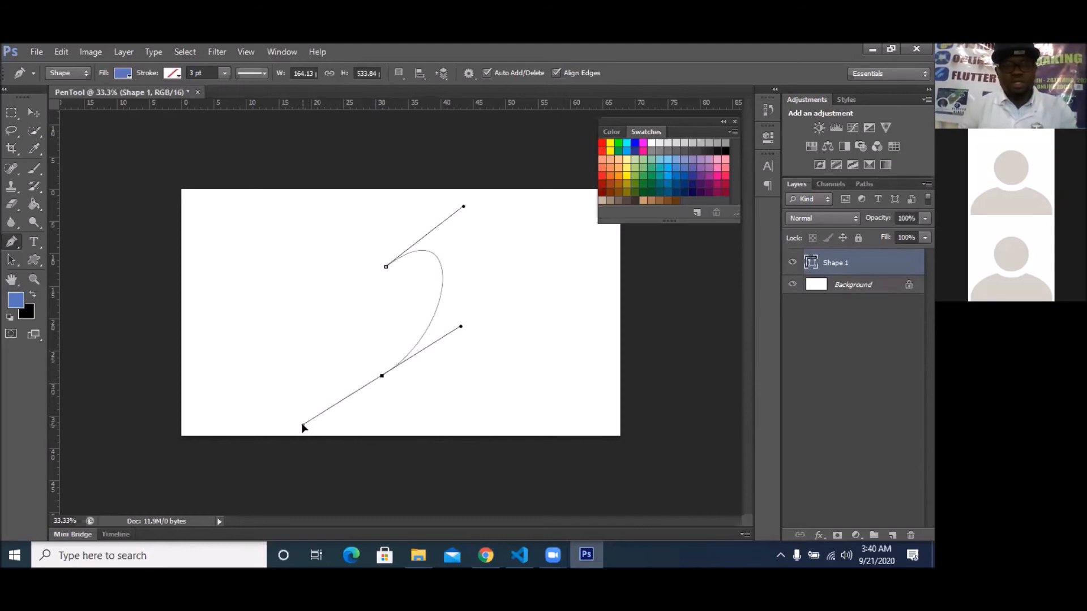
{"action": "left_click_drag", "start_coordinate": [303, 427], "coordinate": [299, 331]}
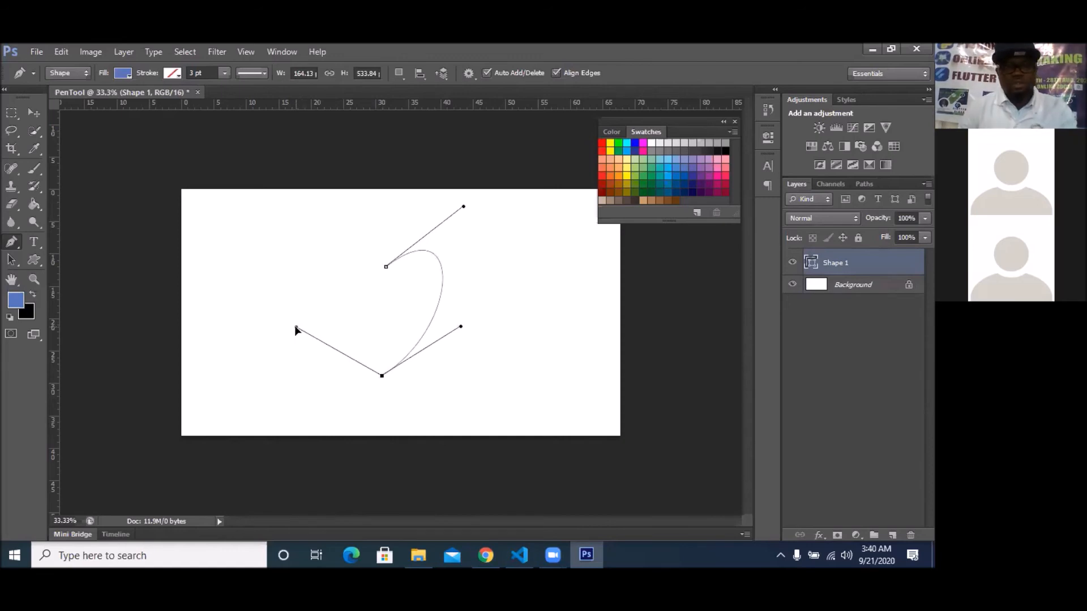
{"action": "left_click_drag", "start_coordinate": [296, 329], "coordinate": [295, 328]}
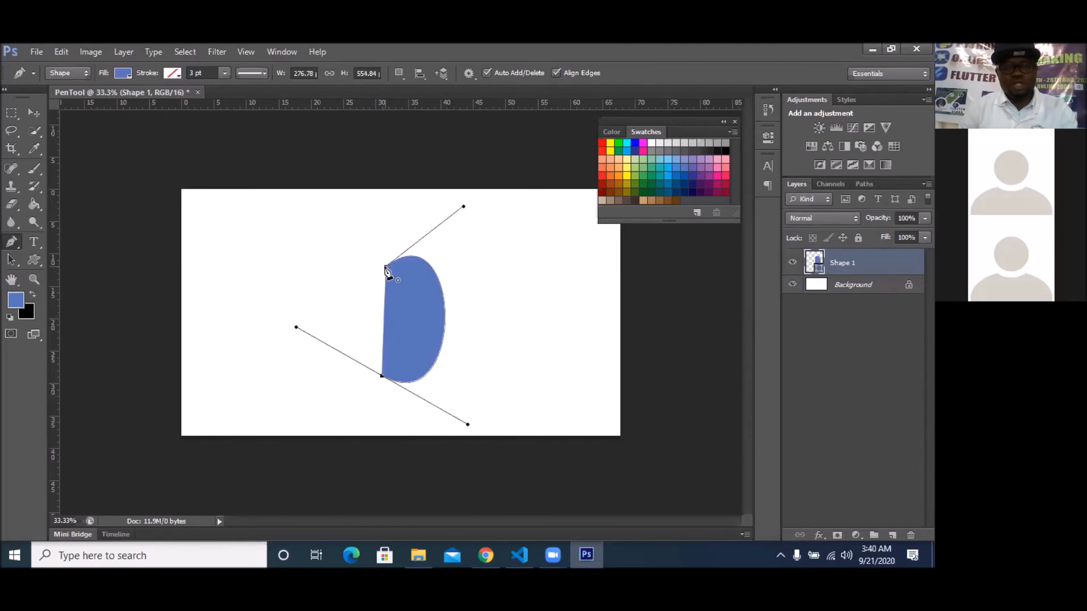
{"action": "left_click_drag", "start_coordinate": [387, 272], "coordinate": [389, 274]}
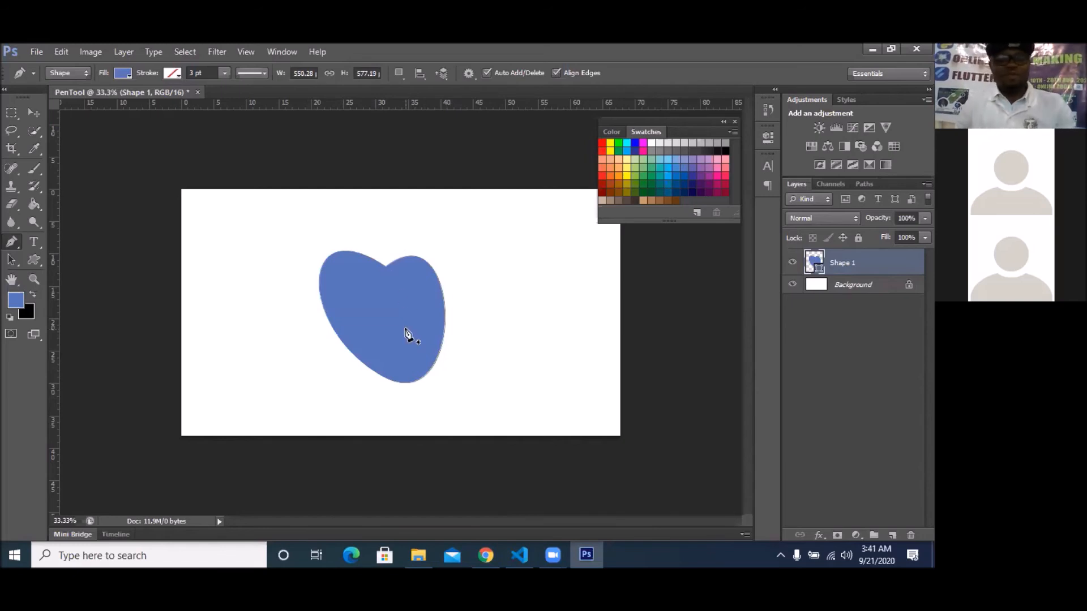
Undo the entire pen-drawn heart back to the blank canvas.
{"action": "key", "text": "ctrl+alt+z"}
{"action": "key", "text": "ctrl+alt+z"}
{"action": "key", "text": "ctrl+alt+z"}
{"action": "key", "text": "ctrl+alt+z"}
{"action": "key", "text": "ctrl+alt+z"}
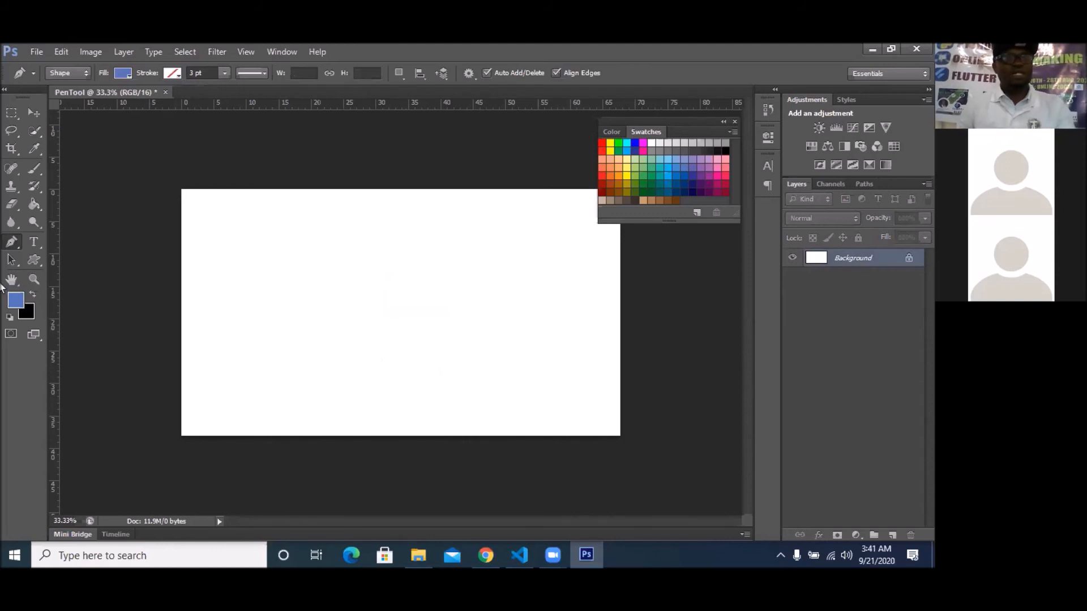
Draw a heart custom shape about 555 px wide and 600 px high near the canvas centre as a tracing template.
{"action": "left_click", "coordinate": [35, 261]}
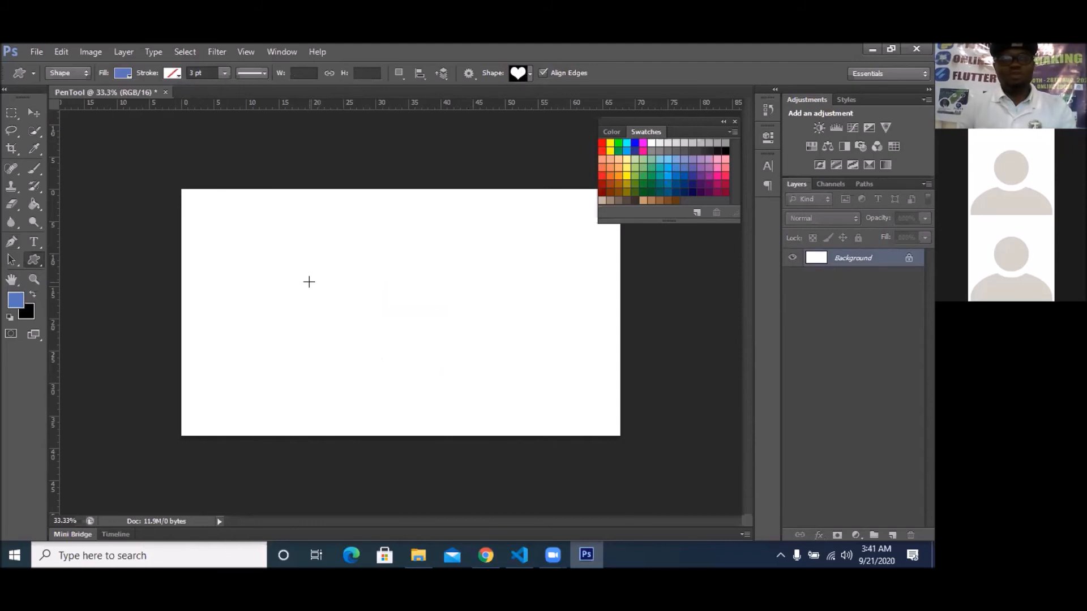
{"action": "left_click_drag", "start_coordinate": [317, 264], "coordinate": [443, 401]}
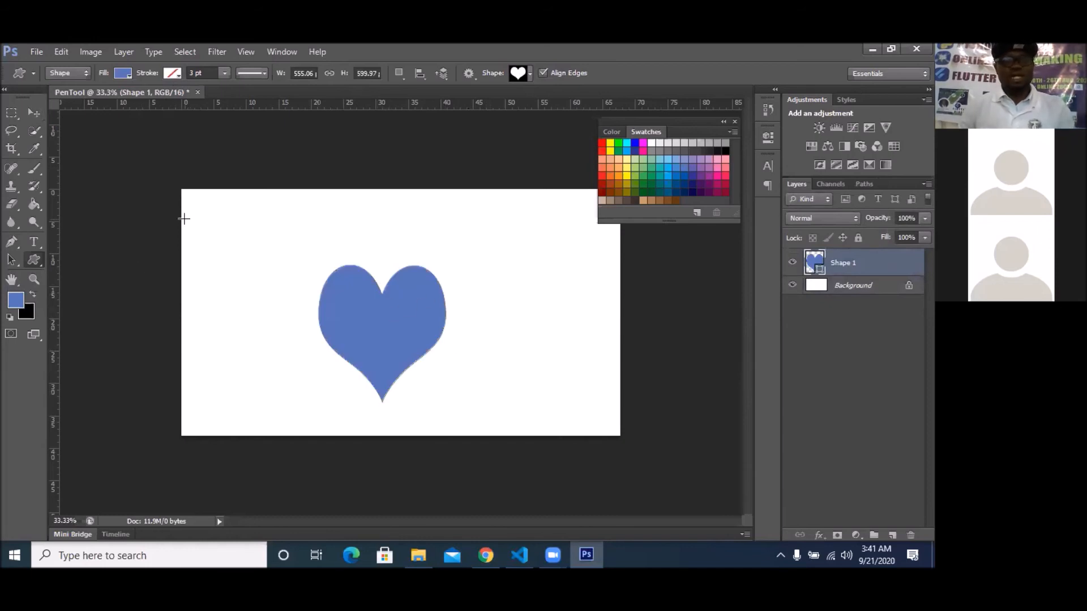
Try twice to place a Pen tool anchor with split handles at the template heart's top notch, and undo each attempt.
{"action": "left_click", "coordinate": [11, 242]}
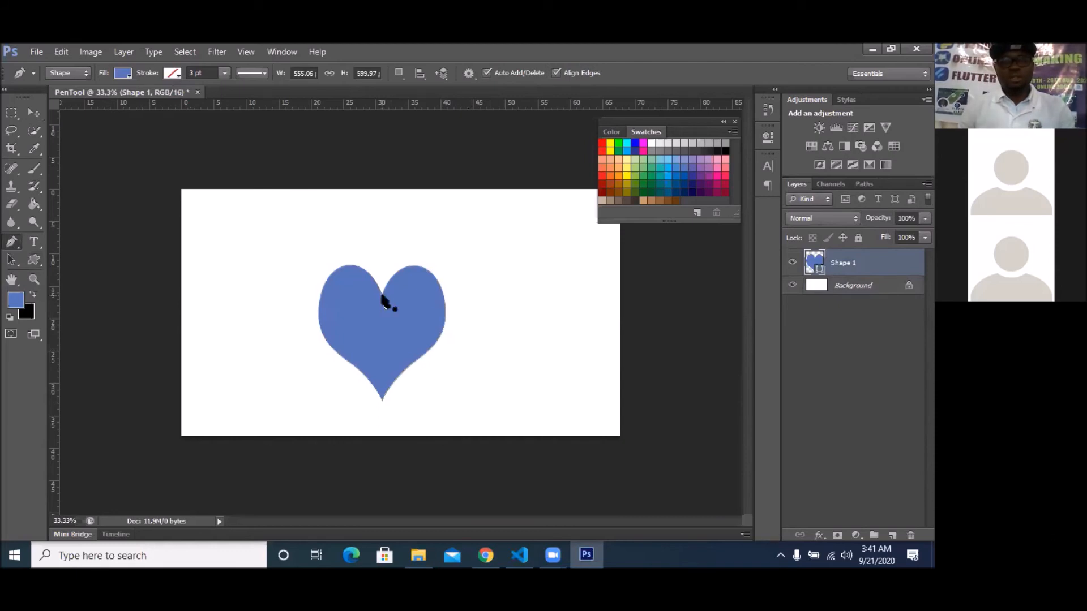
{"action": "mouse_move", "coordinate": [427, 331]}
{"action": "left_mouse_down"}
{"action": "mouse_move", "coordinate": [430, 351]}
{"action": "mouse_move", "coordinate": [439, 343]}
{"action": "left_mouse_up"}
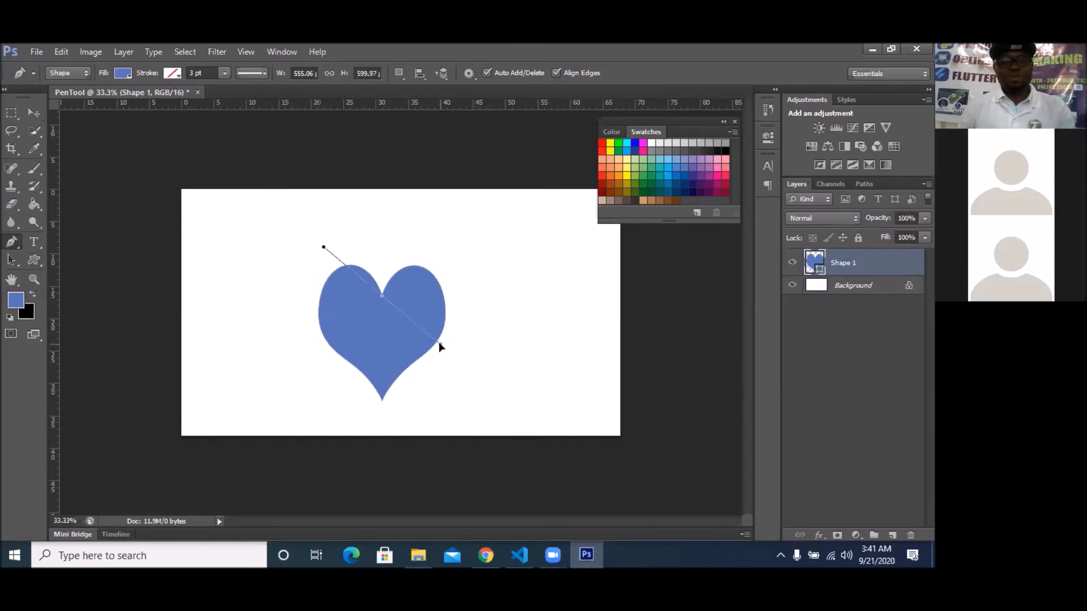
{"action": "left_click_drag", "start_coordinate": [439, 343], "coordinate": [447, 242]}
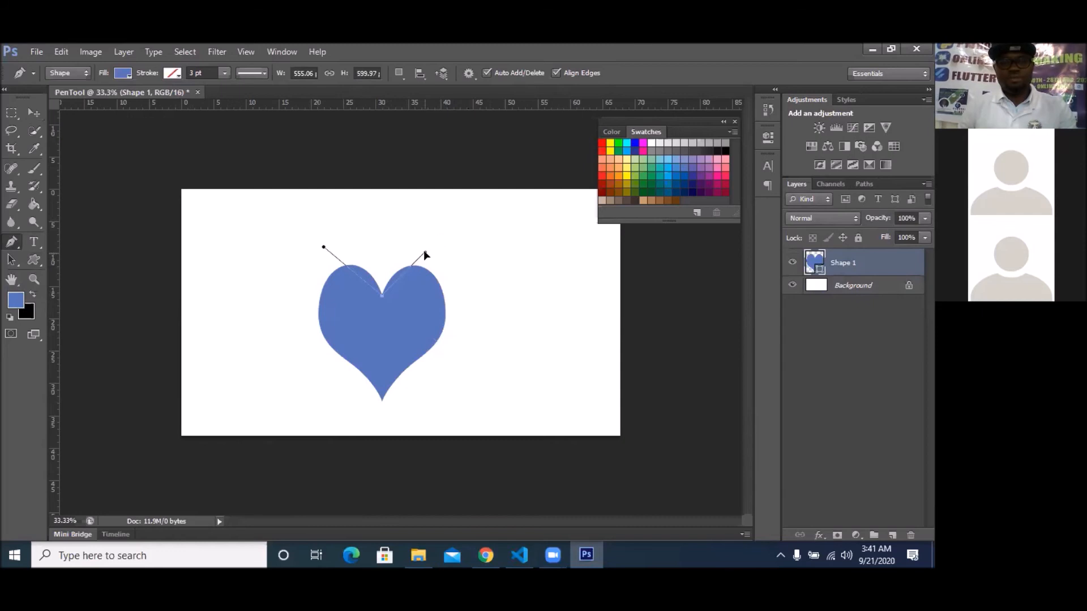
{"action": "left_click_drag", "start_coordinate": [426, 255], "coordinate": [432, 246]}
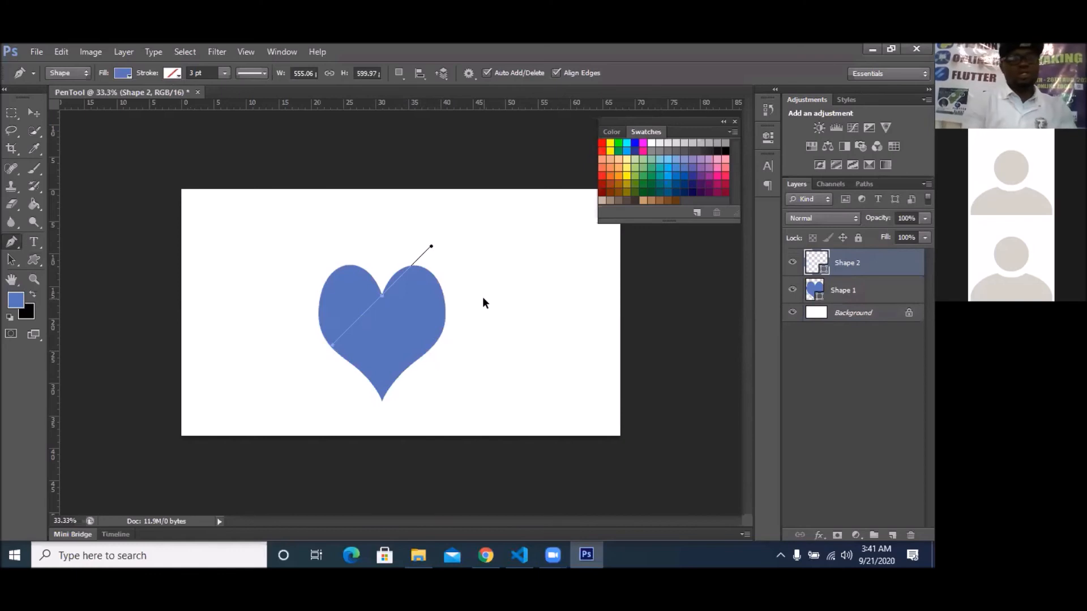
{"action": "key", "text": "ctrl+z"}
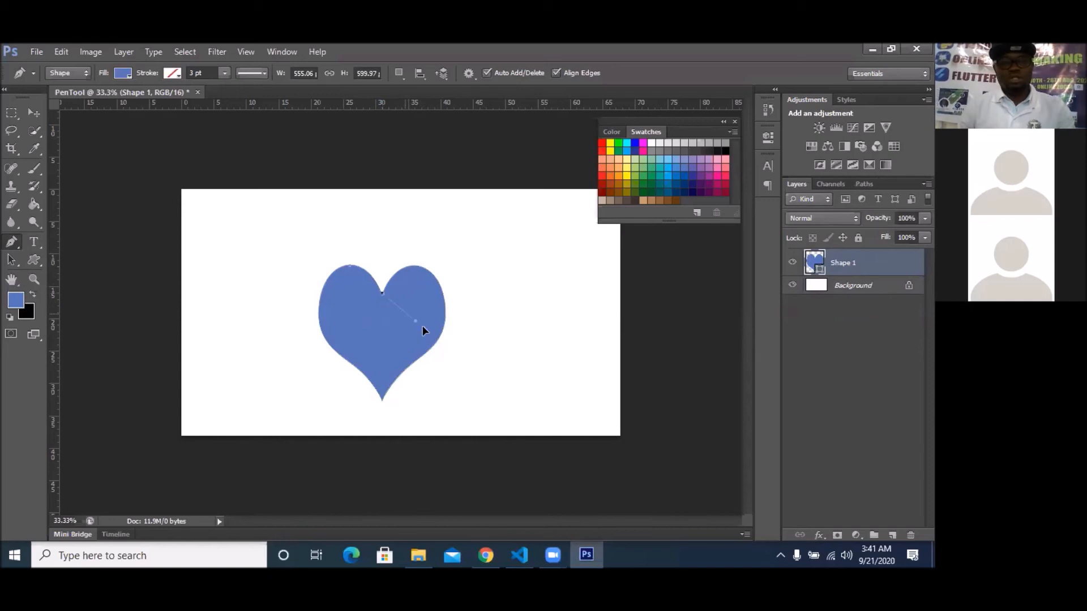
{"action": "left_click_drag", "start_coordinate": [423, 326], "coordinate": [433, 243]}
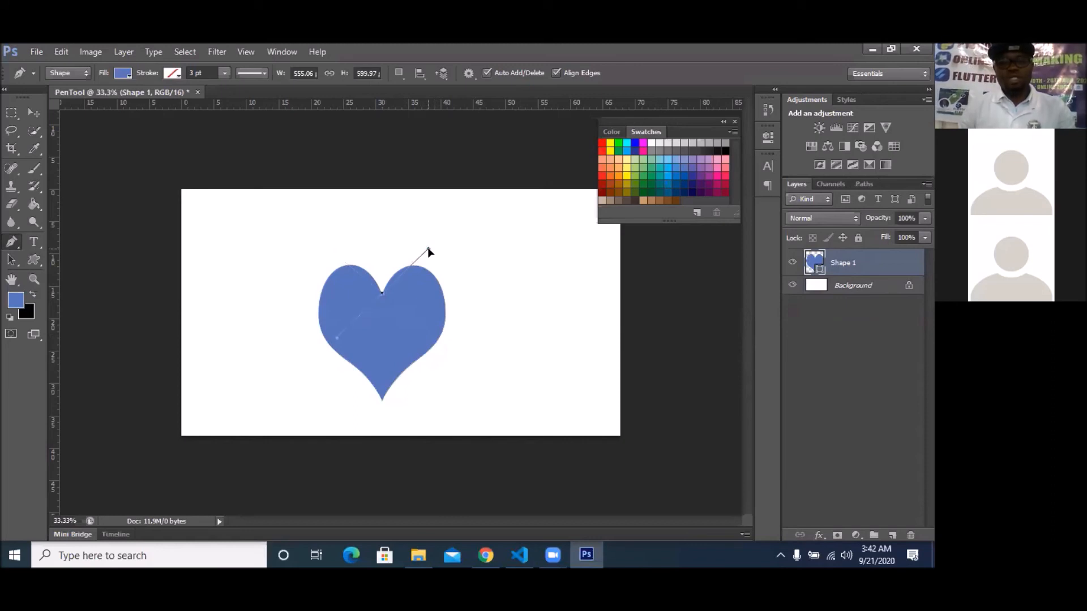
{"action": "left_click", "coordinate": [429, 253]}
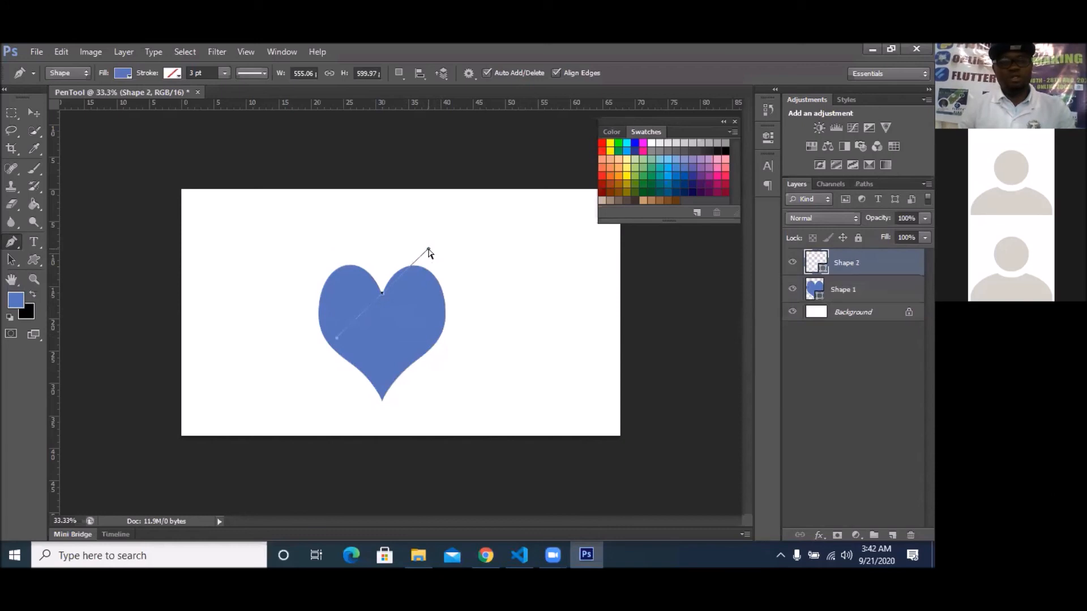
{"action": "key", "text": "ctrl+z"}
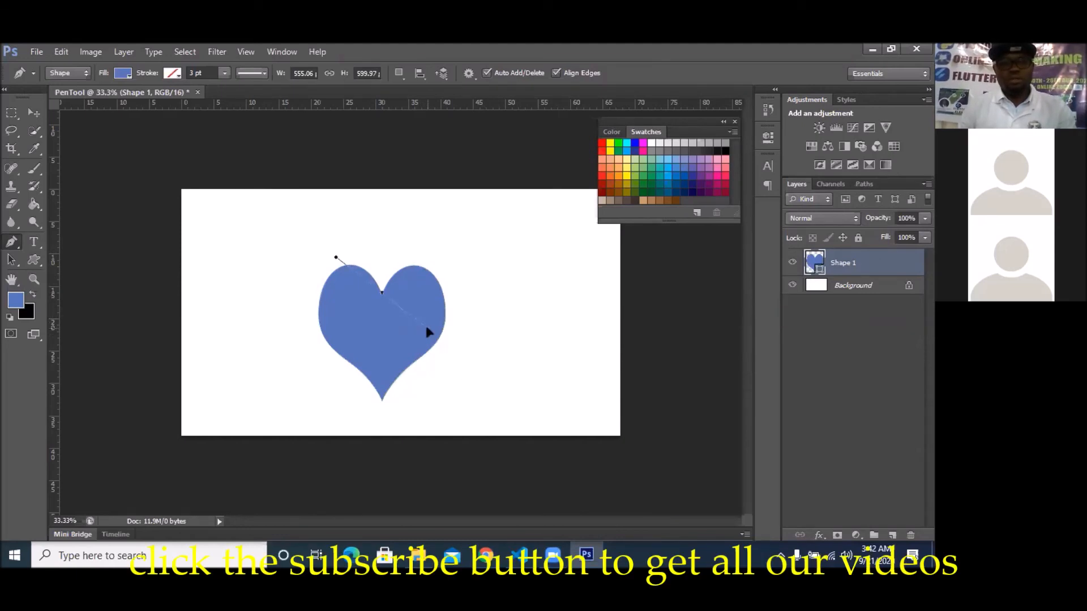
Trace a heart over the template with the Pen tool, using split-handle anchors at the top notch and bottom tip, and close the path.
{"action": "left_click_drag", "start_coordinate": [430, 299], "coordinate": [429, 263]}
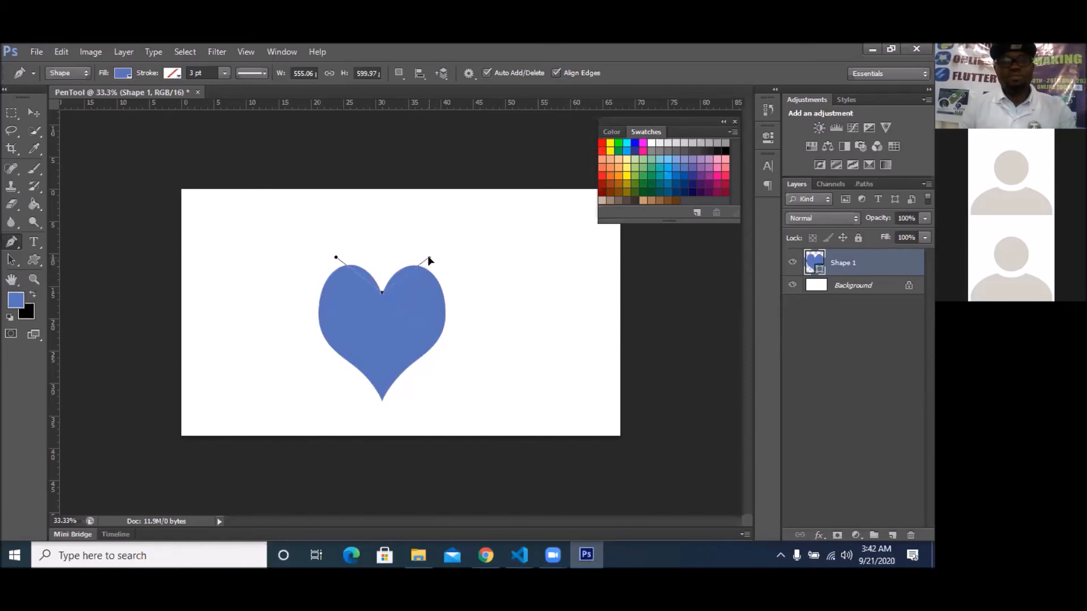
{"action": "left_click", "coordinate": [429, 260]}
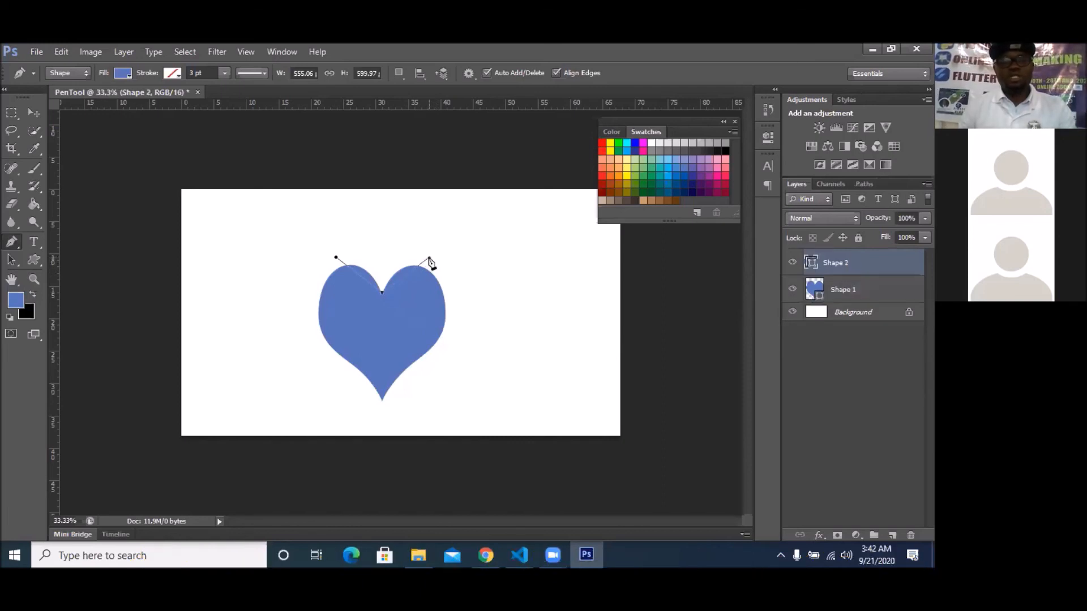
{"action": "left_click", "coordinate": [383, 403]}
{"action": "left_click_drag", "start_coordinate": [368, 405], "coordinate": [319, 487]}
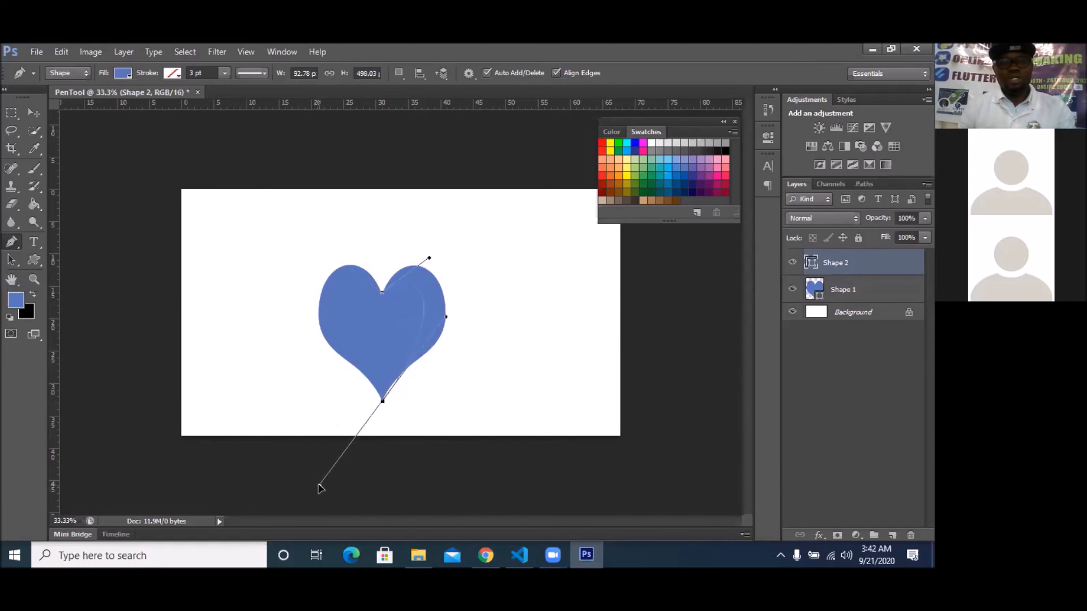
{"action": "left_click_drag", "start_coordinate": [318, 488], "coordinate": [319, 327]}
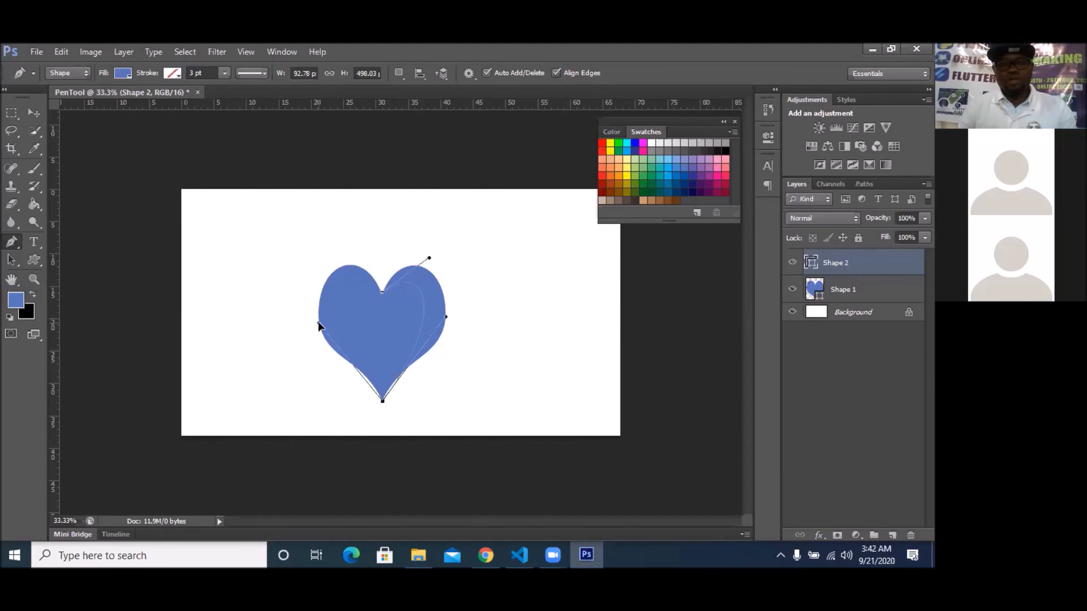
{"action": "left_click_drag", "start_coordinate": [319, 323], "coordinate": [319, 323]}
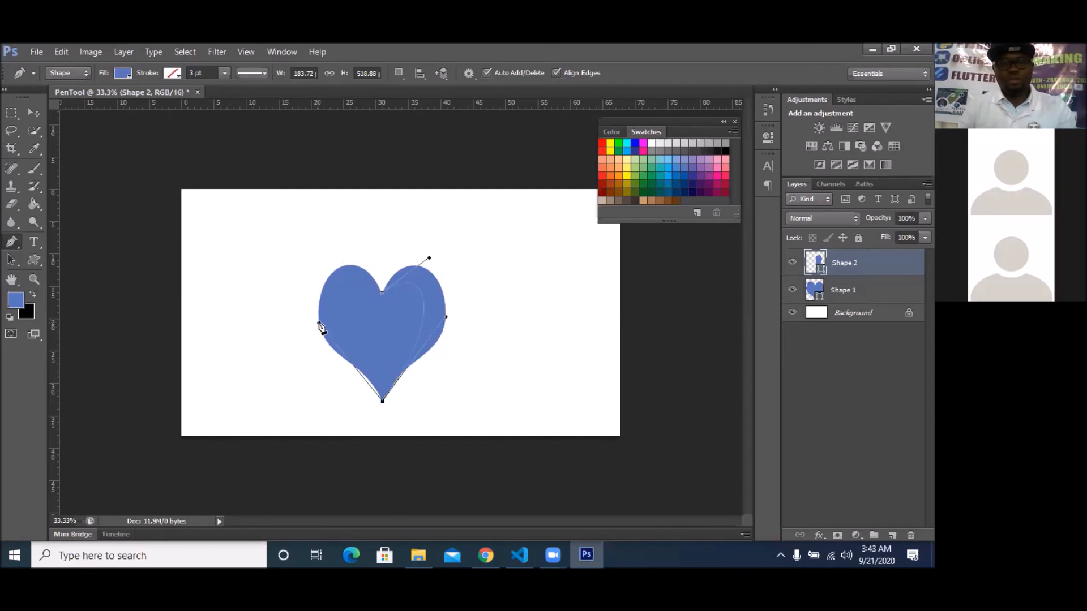
{"action": "left_click", "coordinate": [383, 299]}
{"action": "key", "text": "Return"}
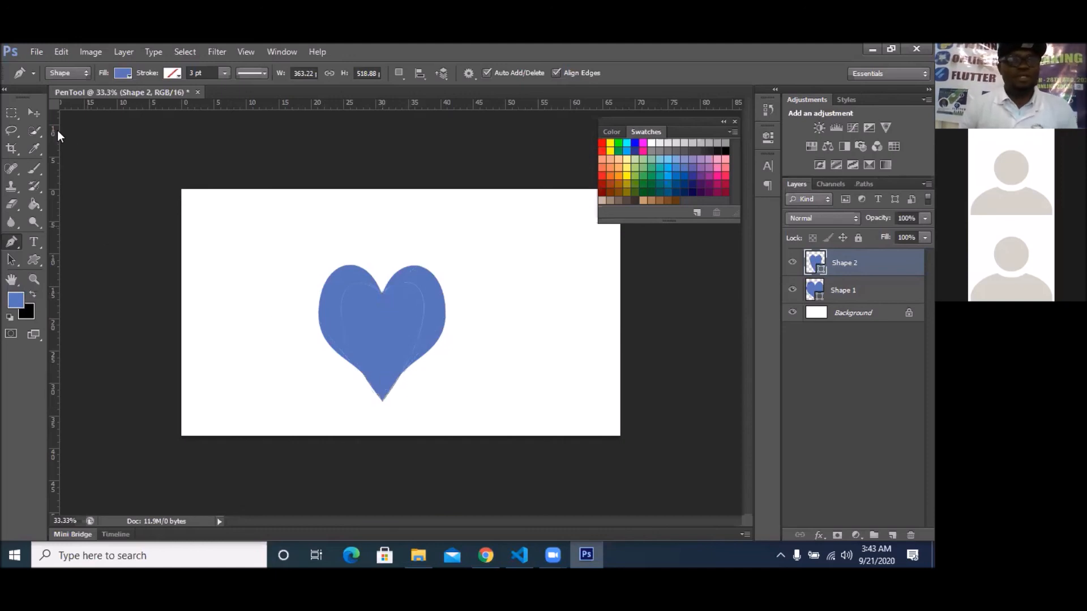
Move the pen-drawn heart to the left of the canvas and the template heart up and to the right.
{"action": "left_click", "coordinate": [32, 113]}
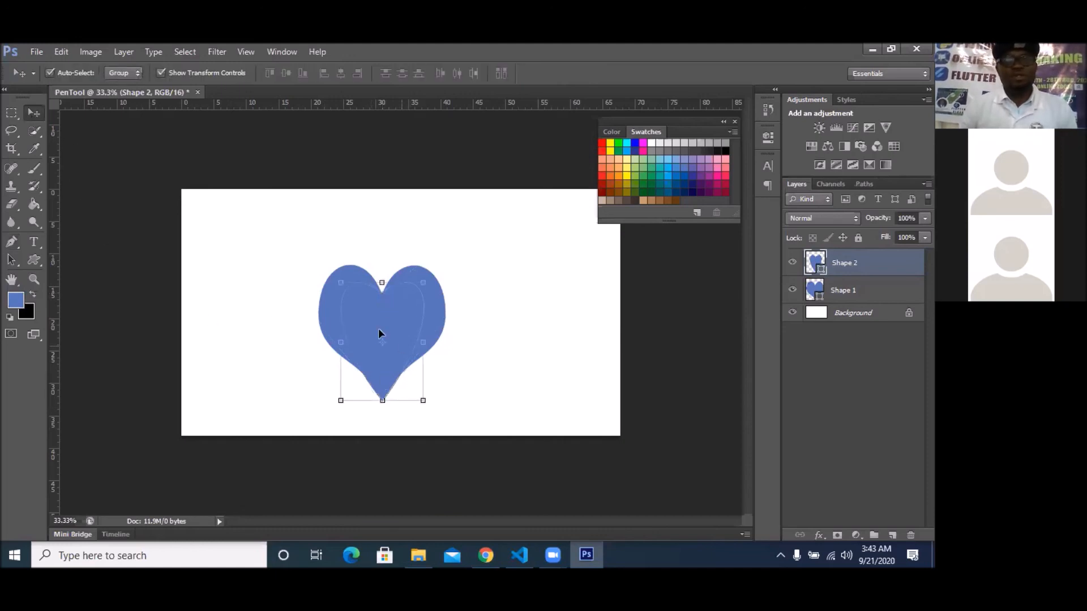
{"action": "left_click_drag", "start_coordinate": [377, 334], "coordinate": [245, 295]}
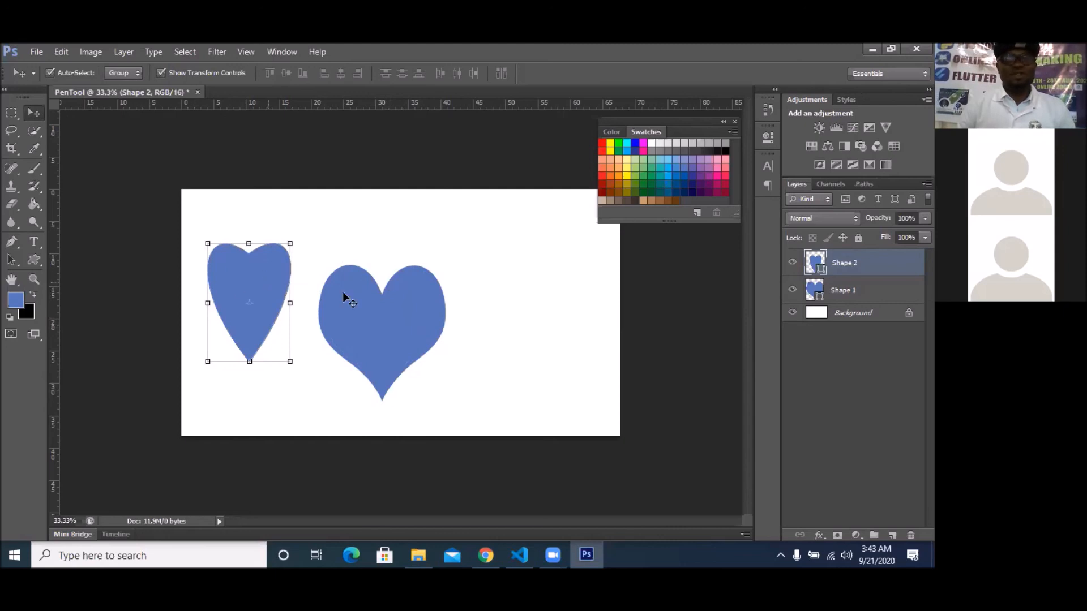
{"action": "left_click_drag", "start_coordinate": [375, 300], "coordinate": [423, 240]}
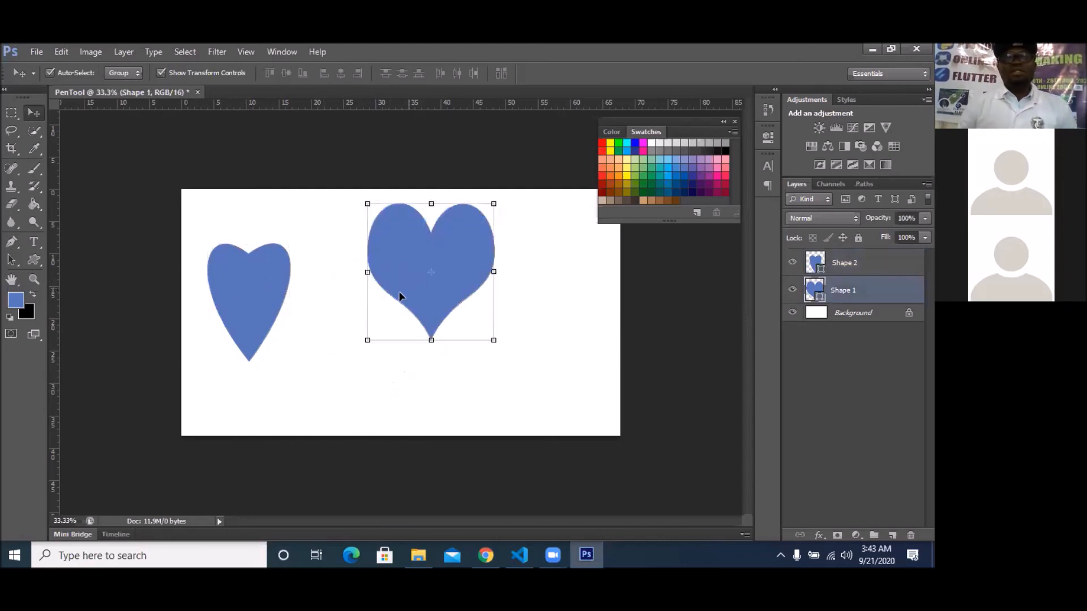
Draw a speech-bubble custom shape about 309 px wide and 456 px high to the right of the template heart.
{"action": "left_click", "coordinate": [34, 259]}
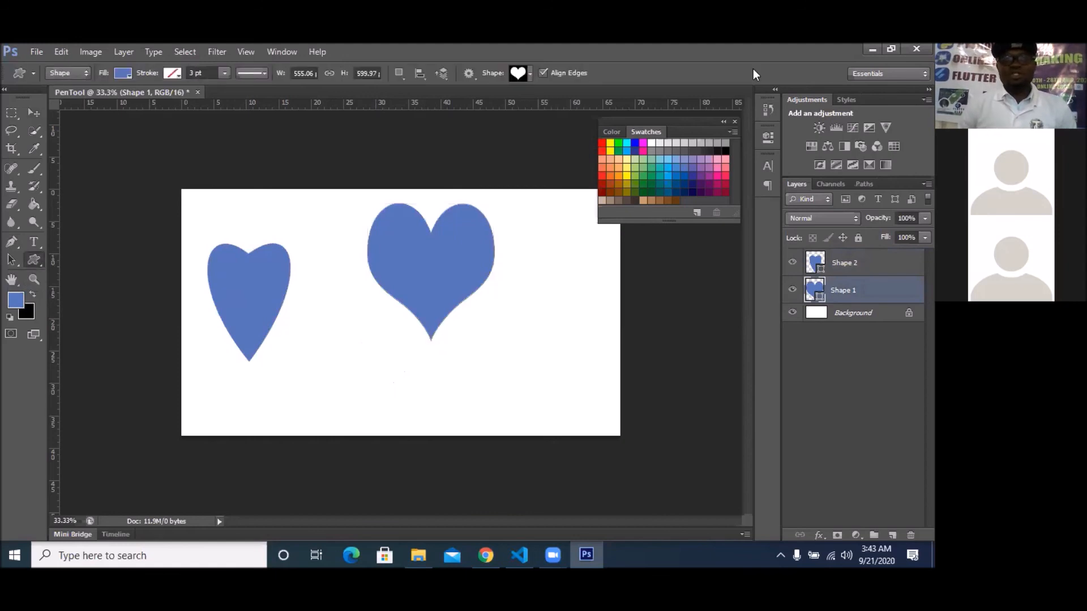
{"action": "left_click", "coordinate": [530, 74]}
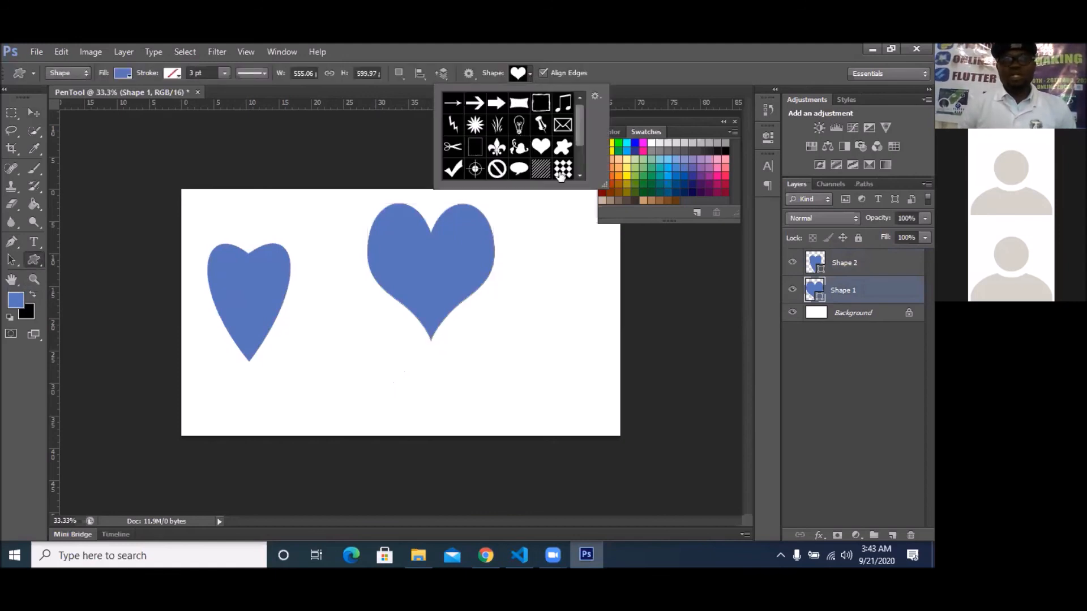
{"action": "left_click", "coordinate": [518, 168]}
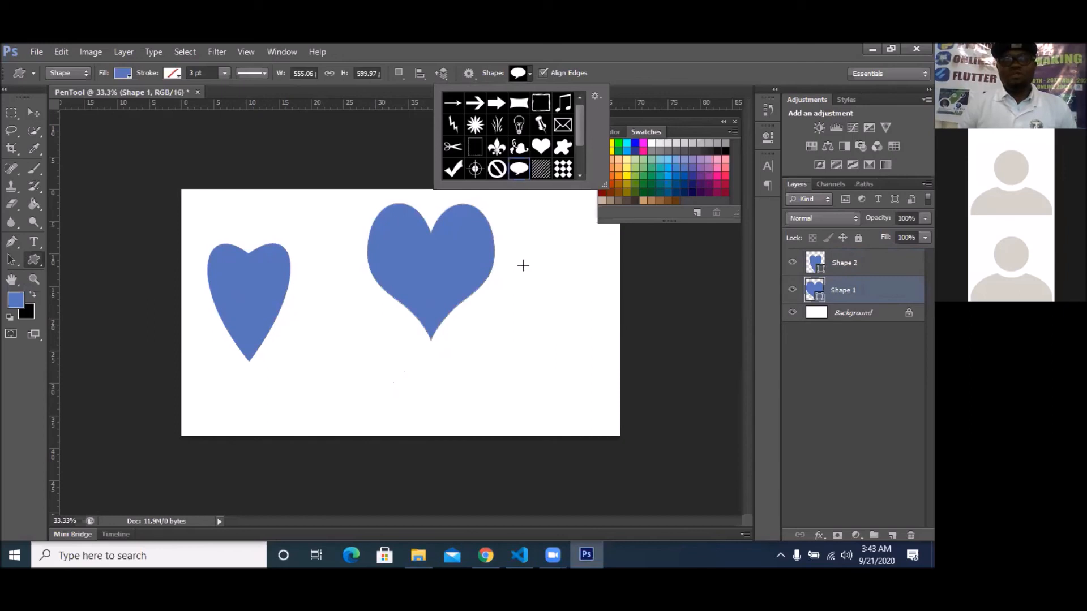
{"action": "left_click", "coordinate": [558, 316]}
{"action": "left_click_drag", "start_coordinate": [558, 316], "coordinate": [592, 369]}
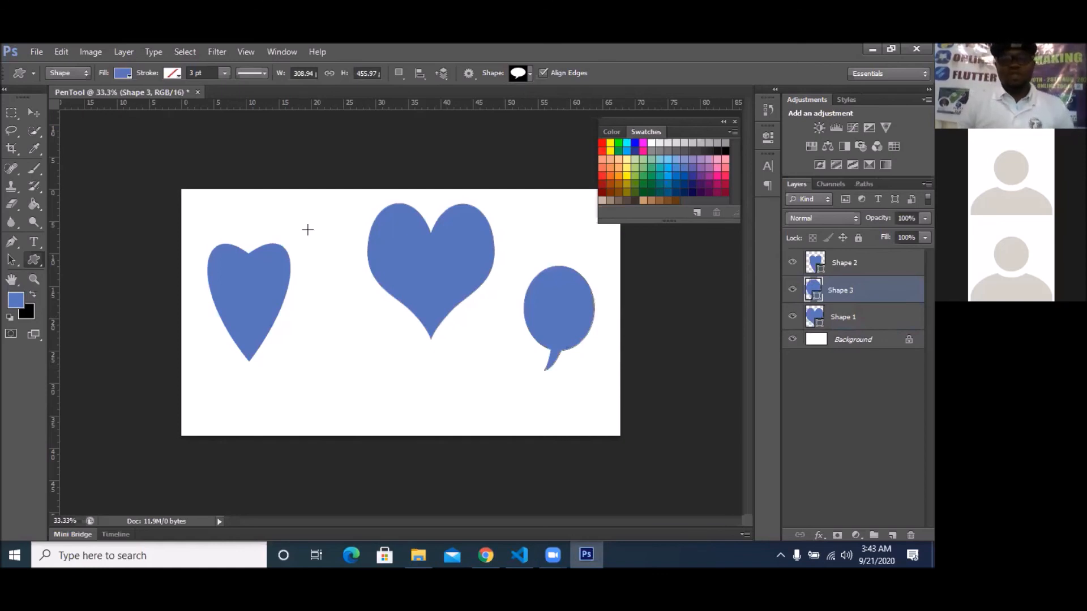
Switch to The Bézier Game's car stage in Chrome and return to the PenTool document in Photoshop.
{"action": "left_click", "coordinate": [484, 555]}
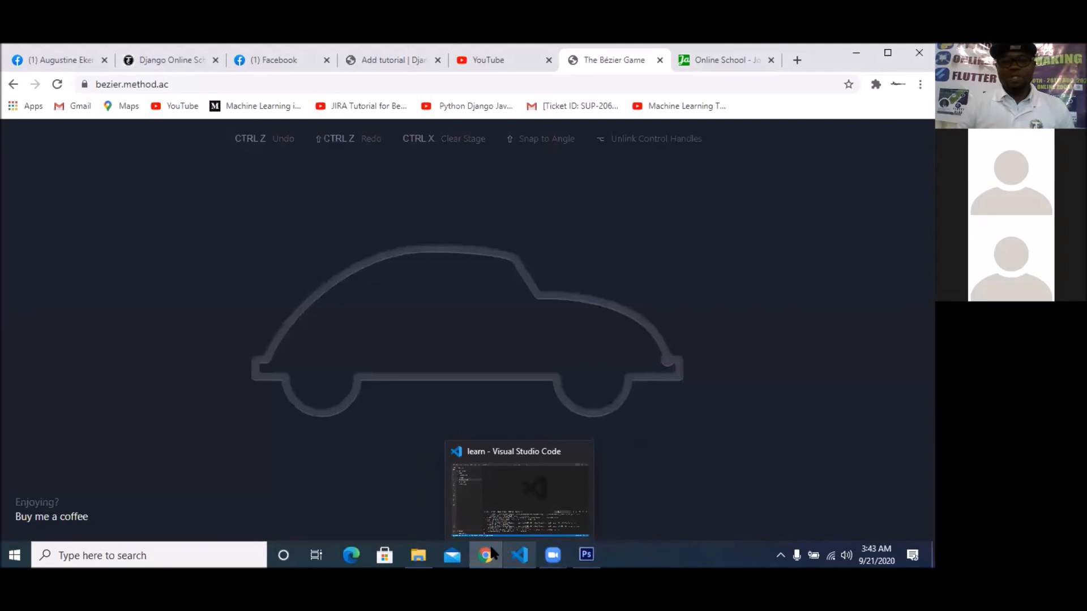
{"action": "left_click", "coordinate": [587, 555]}
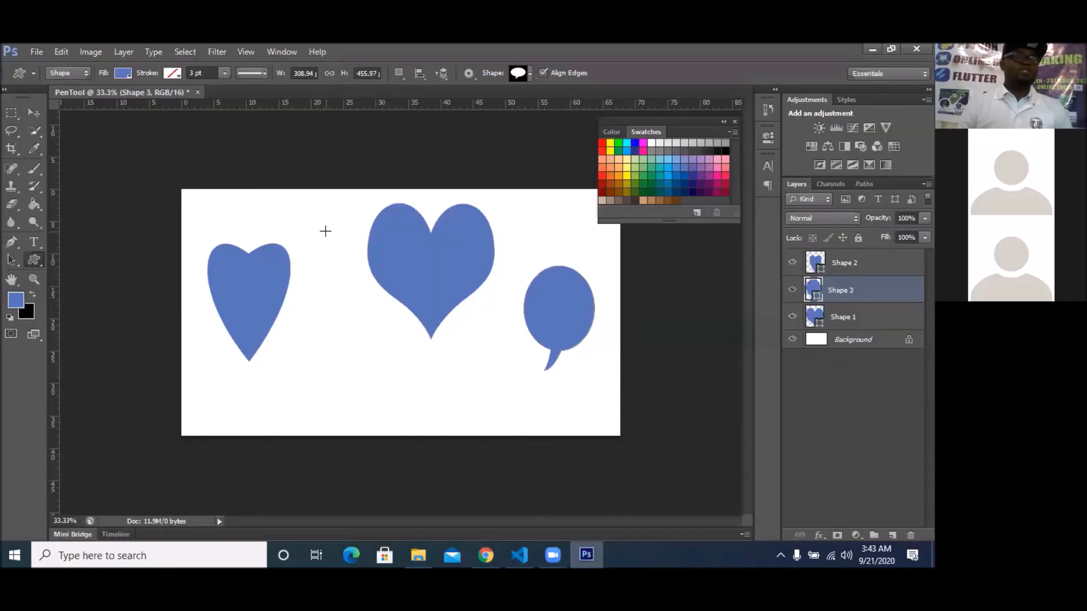